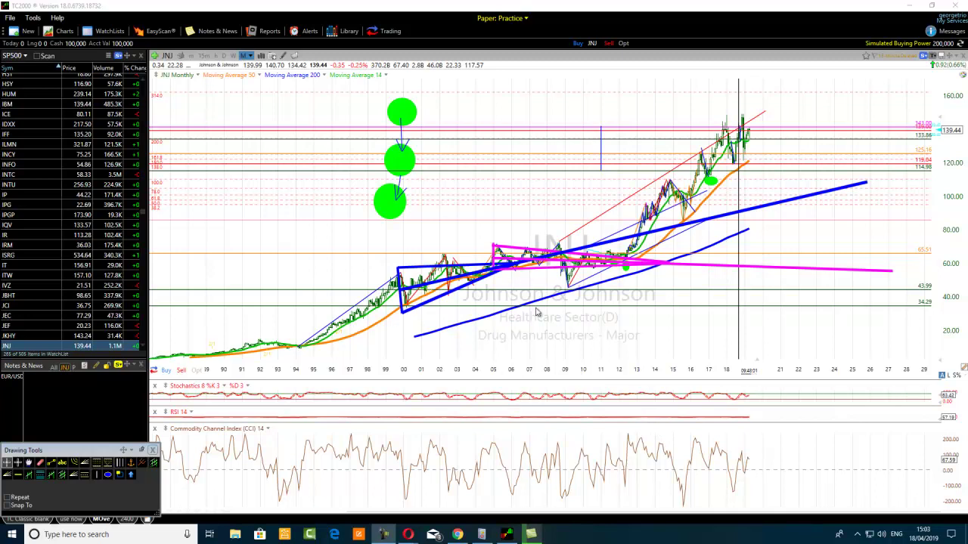
{"action": "mouse_move", "coordinate": [668, 270]}
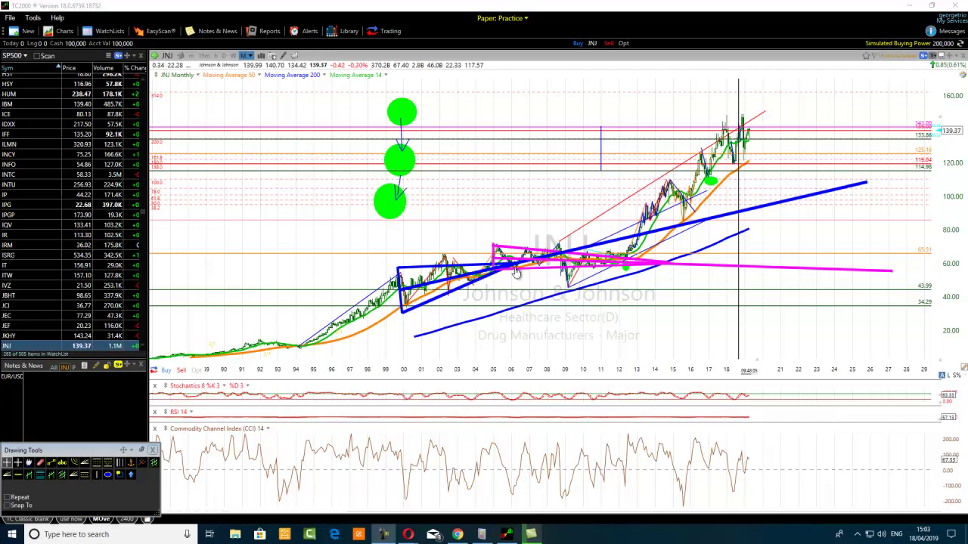
{"action": "mouse_move", "coordinate": [515, 269]}
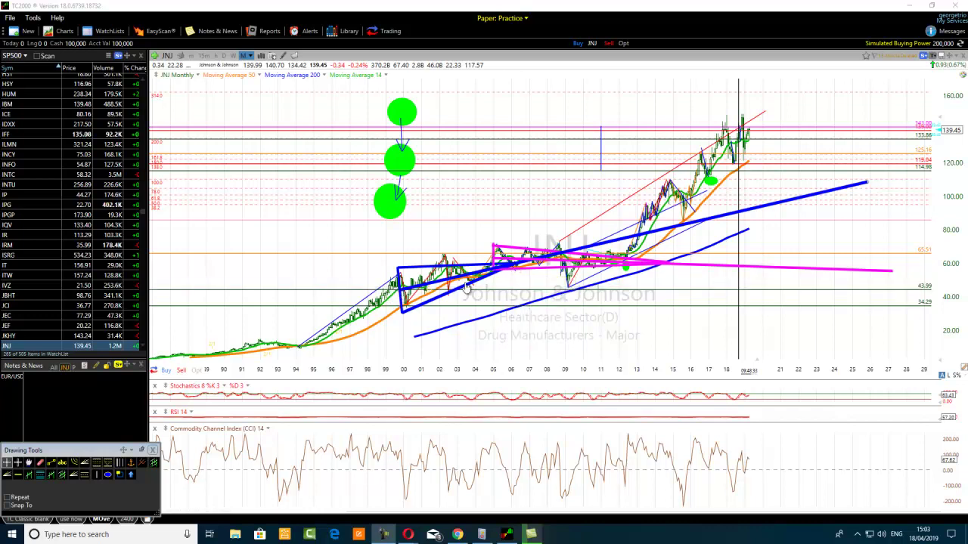
{"action": "key", "text": "F10"}
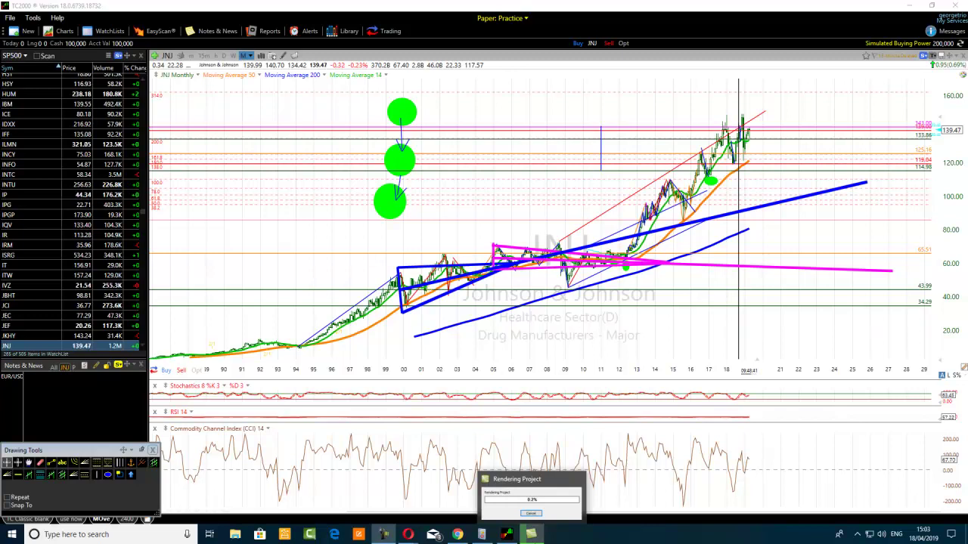
{"action": "right_click", "coordinate": [709, 221]}
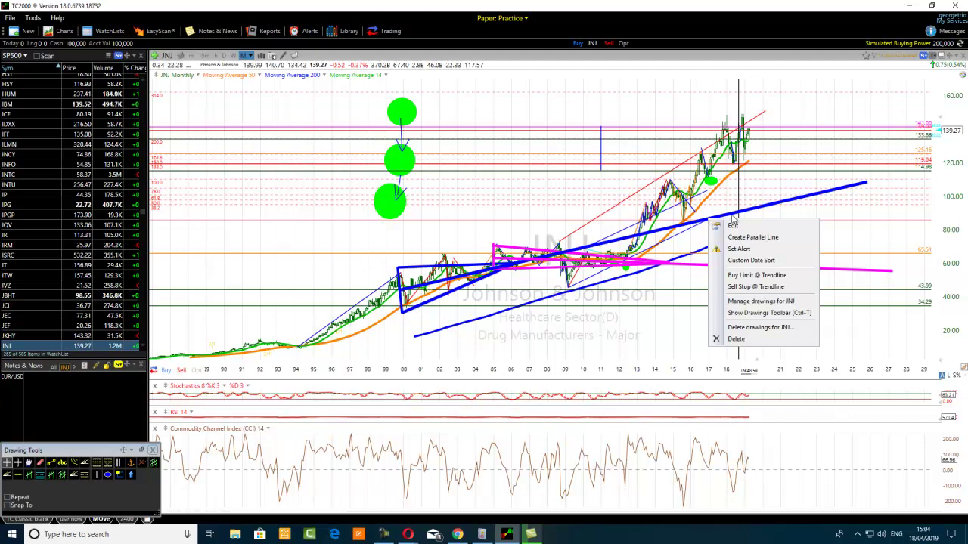
{"action": "left_click", "coordinate": [515, 313]}
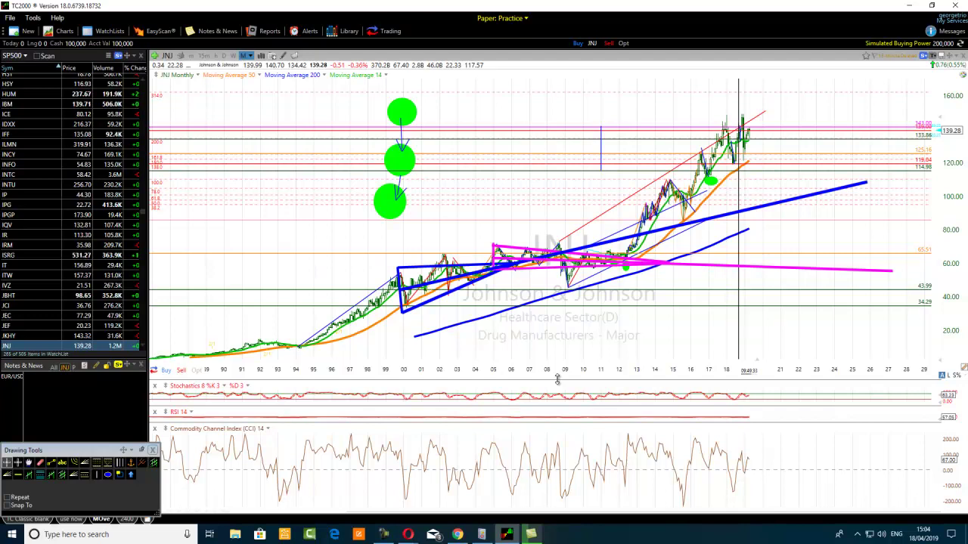
Draw a small green ellipse just below the 2015 price low, where it meets the thick blue trend line.
{"action": "scroll", "coordinate": [556, 379], "scroll_direction": "up", "scroll_amount": 5}
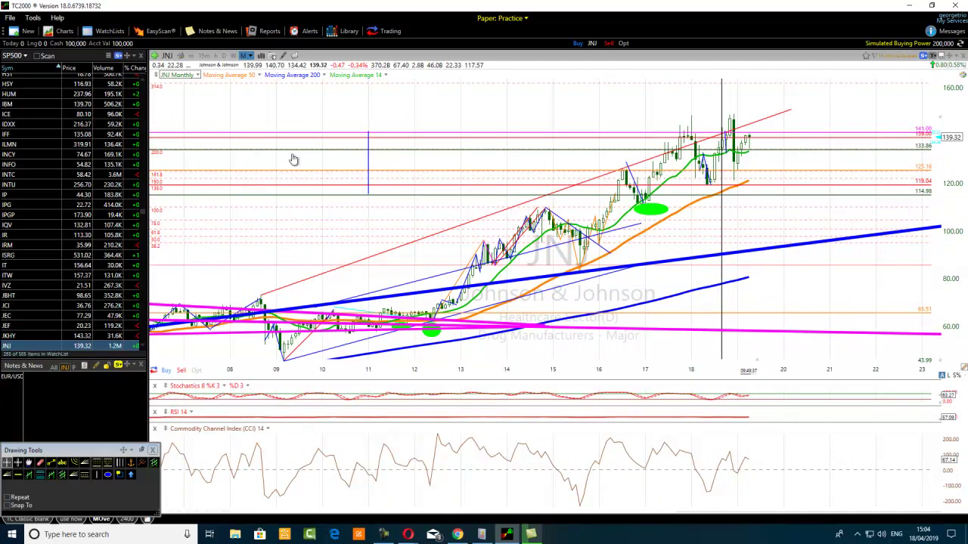
{"action": "scroll", "coordinate": [463, 357], "scroll_direction": "down", "scroll_amount": 1}
{"action": "scroll", "coordinate": [463, 356], "scroll_direction": "down", "scroll_amount": 1}
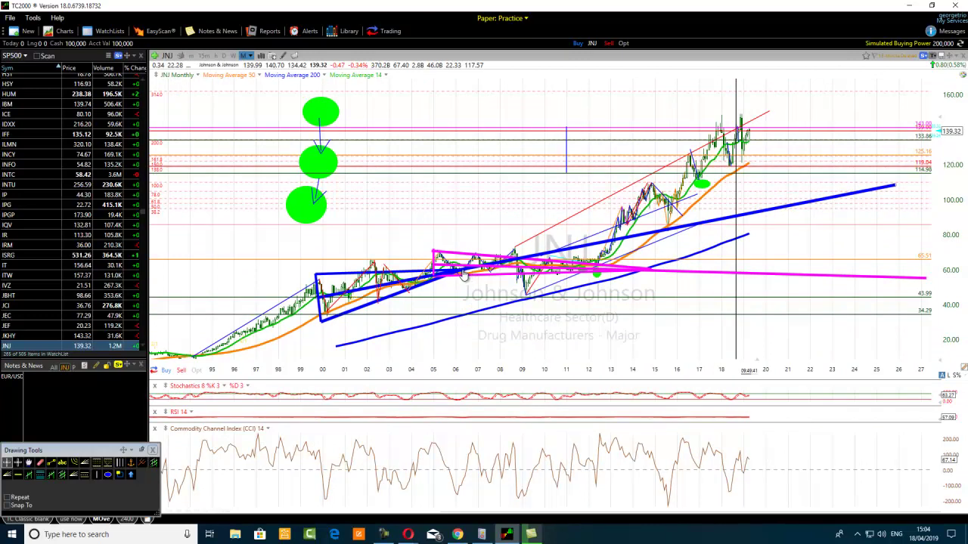
{"action": "mouse_move", "coordinate": [464, 276]}
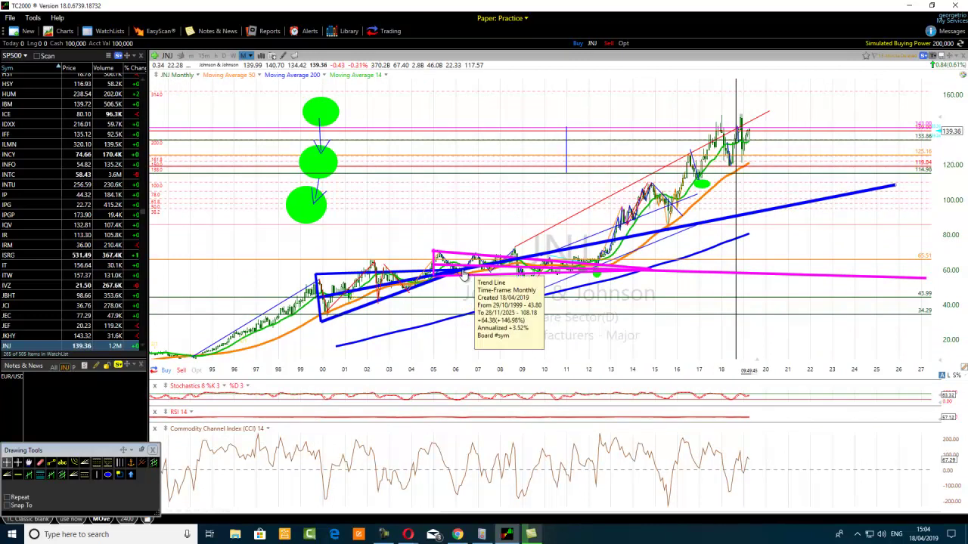
{"action": "scroll", "coordinate": [631, 356], "scroll_direction": "up", "scroll_amount": 3}
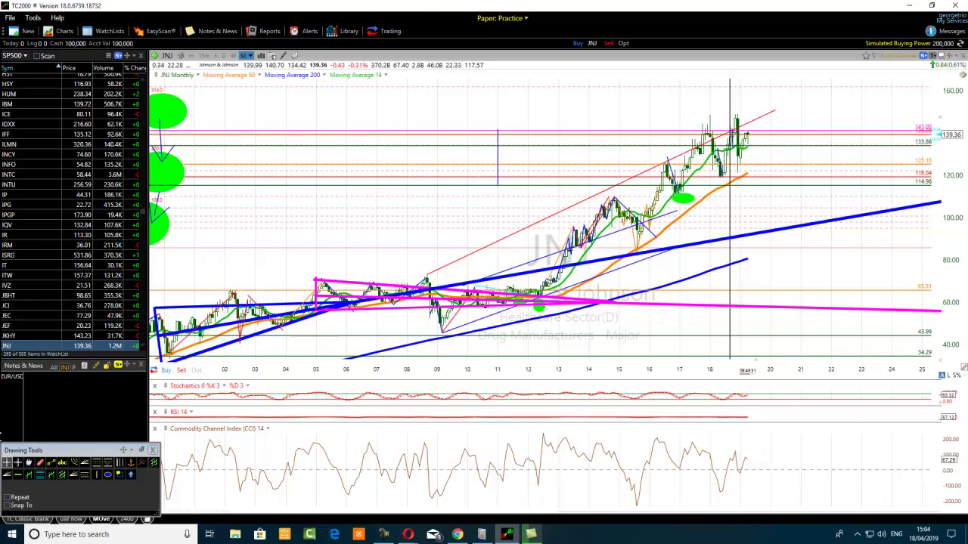
{"action": "left_click", "coordinate": [108, 476]}
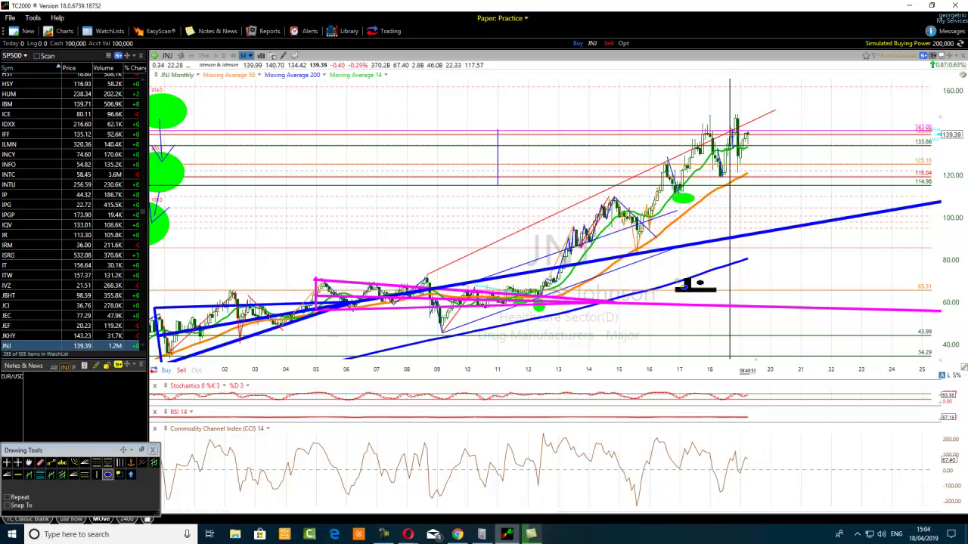
{"action": "mouse_move", "coordinate": [641, 252]}
{"action": "left_mouse_down"}
{"action": "mouse_move", "coordinate": [632, 270]}
{"action": "mouse_move", "coordinate": [641, 266]}
{"action": "left_mouse_up"}
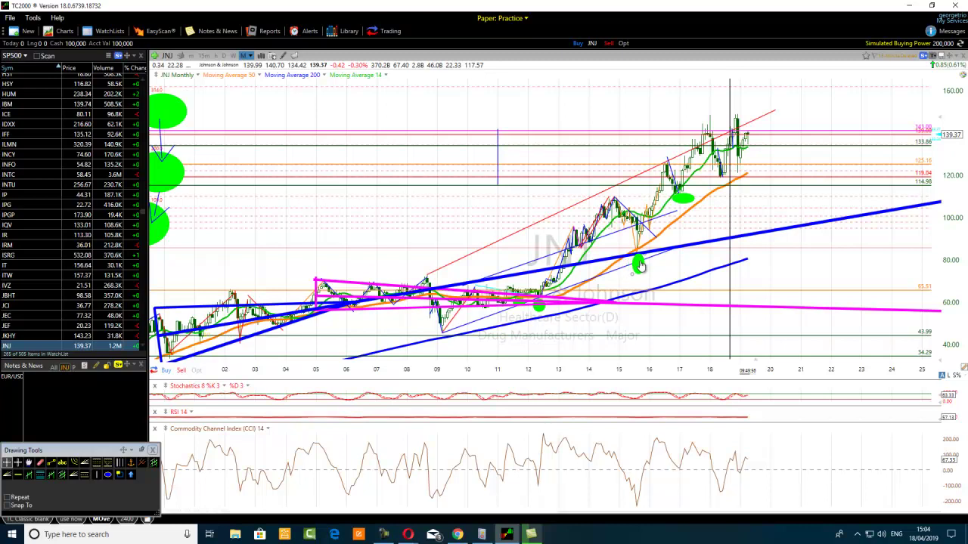
Shift the green ellipse at the 2015 low onto the thick blue trend line and draw another on that line at mid-2013.
{"action": "scroll", "coordinate": [578, 312], "scroll_direction": "up", "scroll_amount": 1}
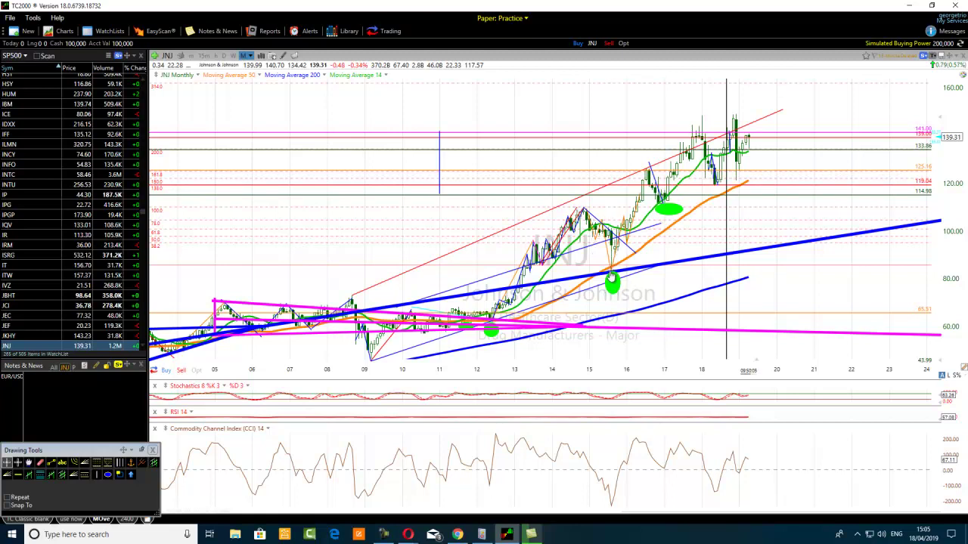
{"action": "mouse_move", "coordinate": [610, 278]}
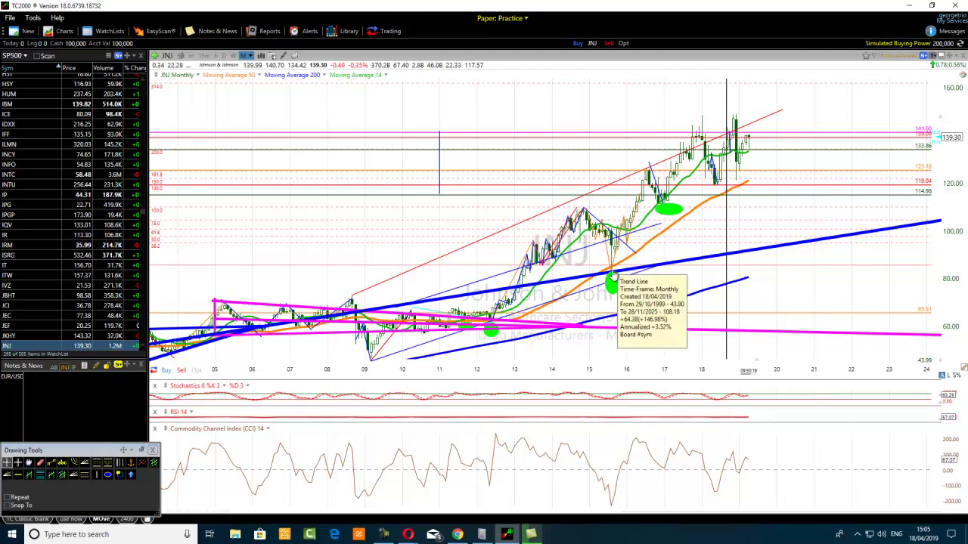
{"action": "scroll", "coordinate": [315, 354], "scroll_direction": "down", "scroll_amount": 5}
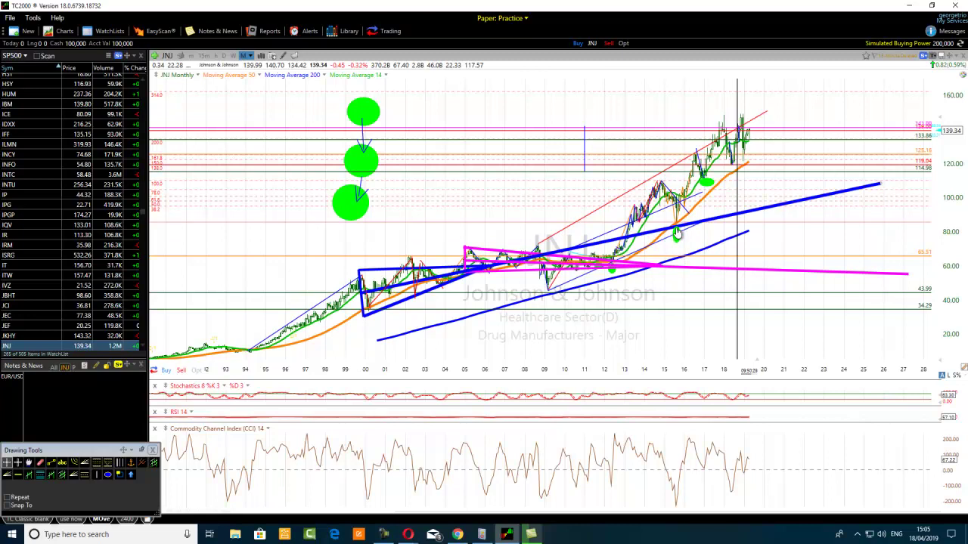
{"action": "scroll", "coordinate": [665, 249], "scroll_direction": "up", "scroll_amount": 2}
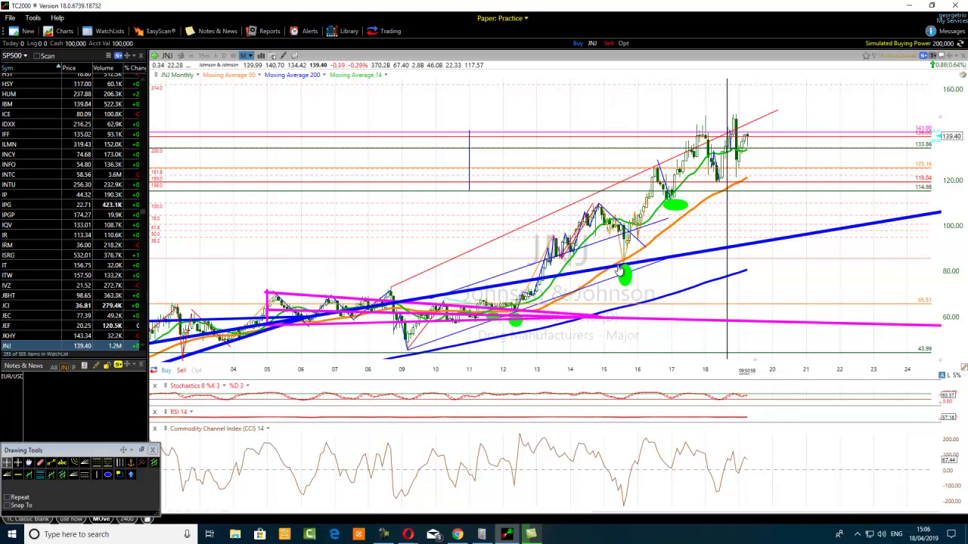
{"action": "mouse_move", "coordinate": [620, 271]}
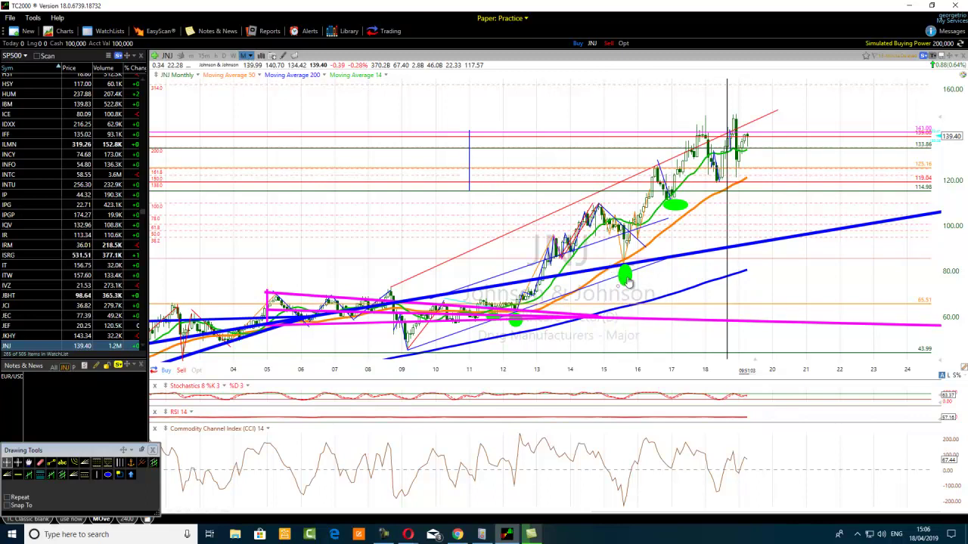
{"action": "mouse_move", "coordinate": [627, 282]}
{"action": "left_mouse_down"}
{"action": "mouse_move", "coordinate": [597, 294]}
{"action": "mouse_move", "coordinate": [616, 272]}
{"action": "left_mouse_up"}
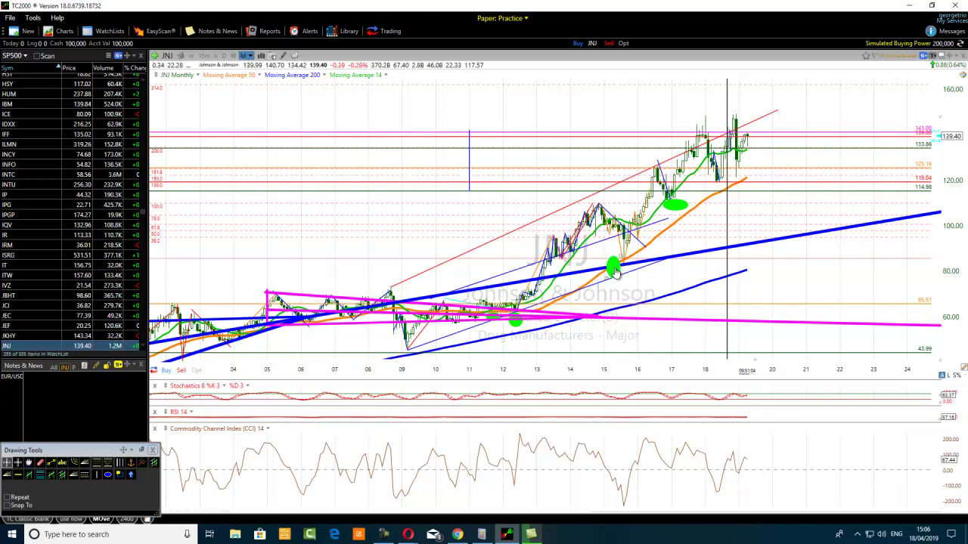
{"action": "left_click", "coordinate": [107, 474]}
{"action": "left_click_drag", "start_coordinate": [549, 266], "coordinate": [567, 291]}
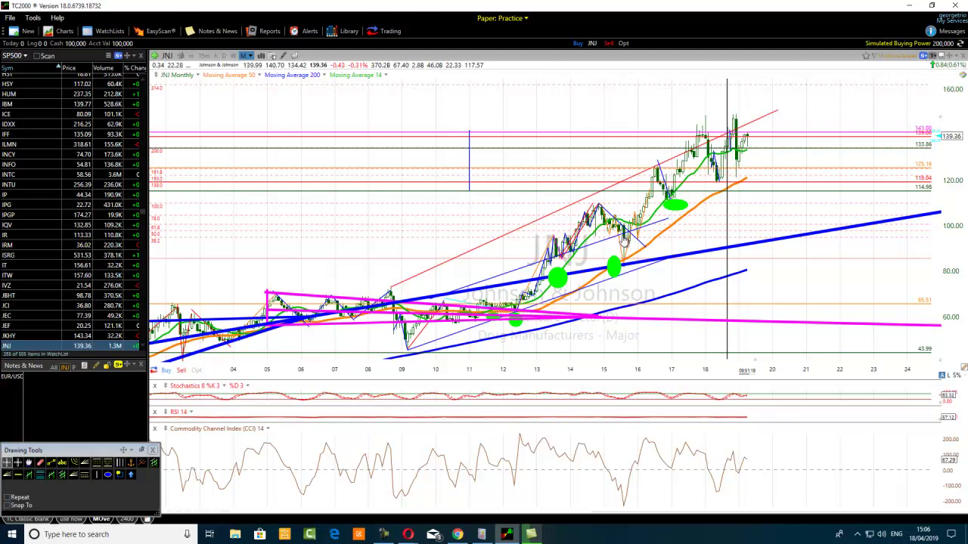
Mark the 2015 low on the Commodity Channel Index (CCI) plot with a green ellipse.
{"action": "scroll", "coordinate": [627, 249], "scroll_direction": "up", "scroll_amount": 2}
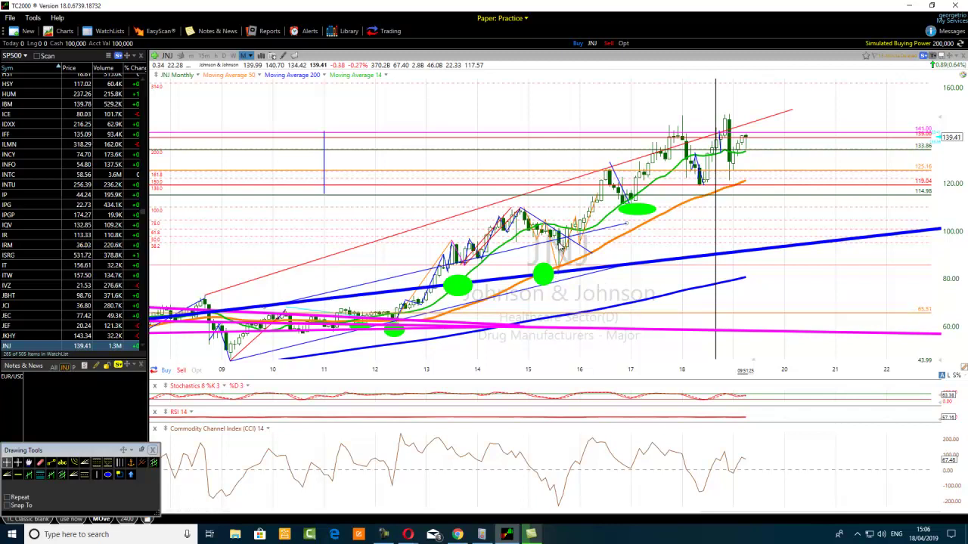
{"action": "mouse_move", "coordinate": [561, 273]}
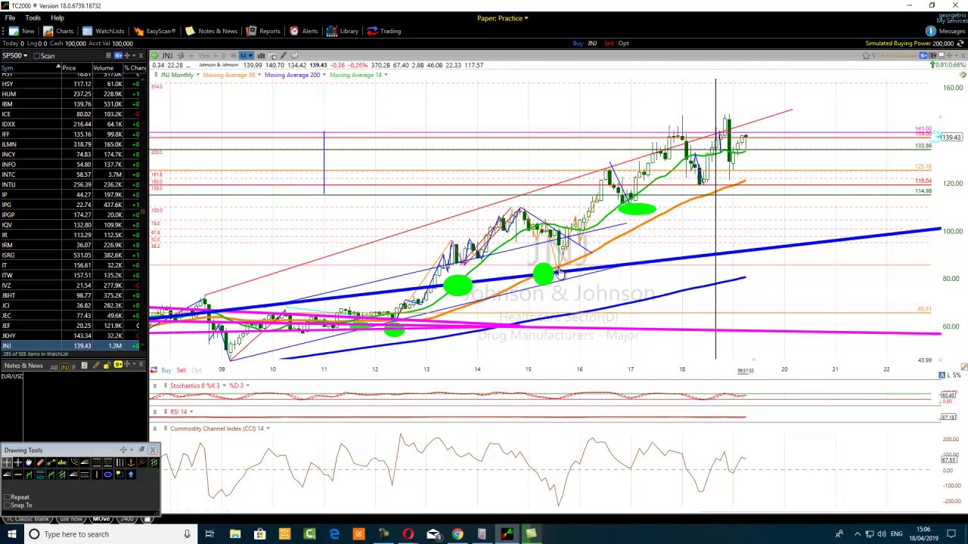
{"action": "scroll", "coordinate": [559, 274], "scroll_direction": "down", "scroll_amount": 5}
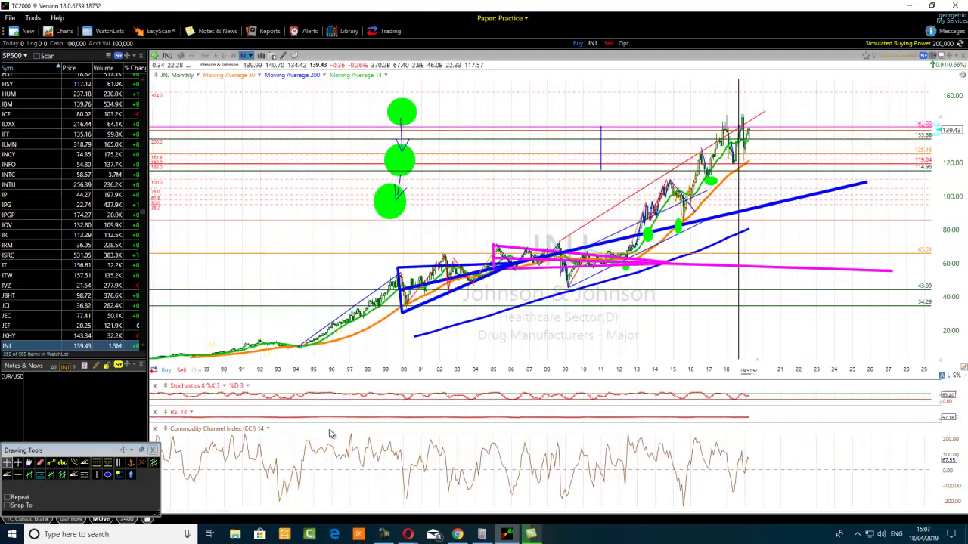
{"action": "left_click", "coordinate": [108, 475]}
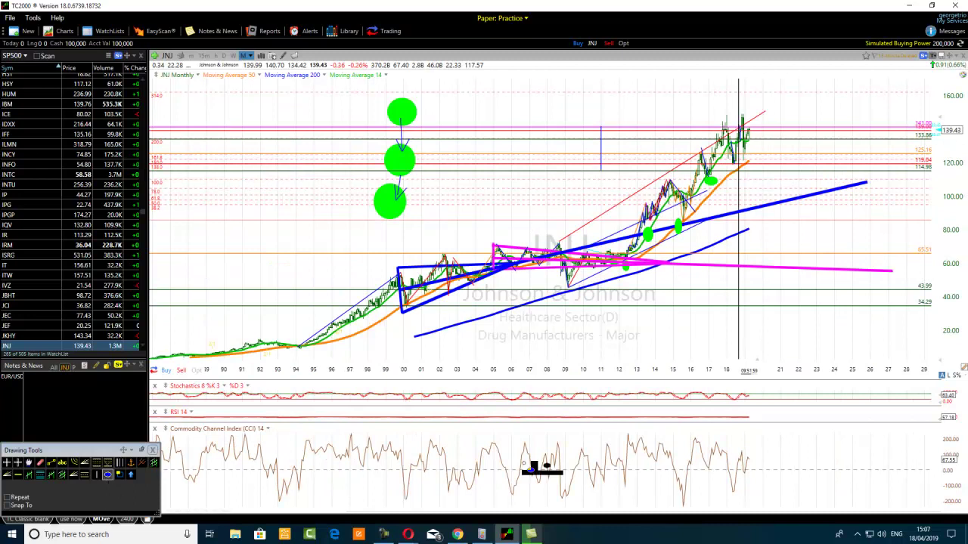
{"action": "scroll", "coordinate": [672, 492], "scroll_direction": "up", "scroll_amount": 3}
{"action": "scroll", "coordinate": [655, 505], "scroll_direction": "up", "scroll_amount": 1}
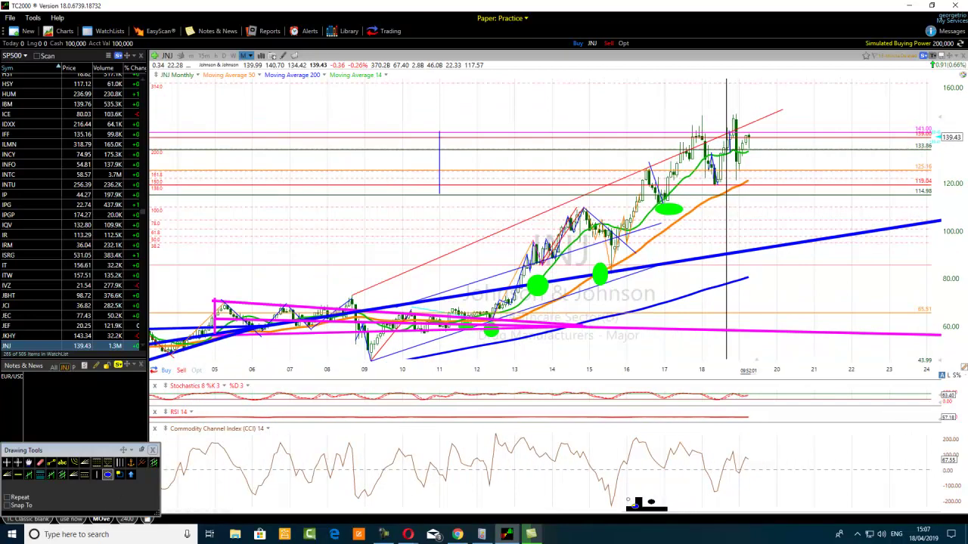
{"action": "left_click_drag", "start_coordinate": [627, 495], "coordinate": [605, 504]}
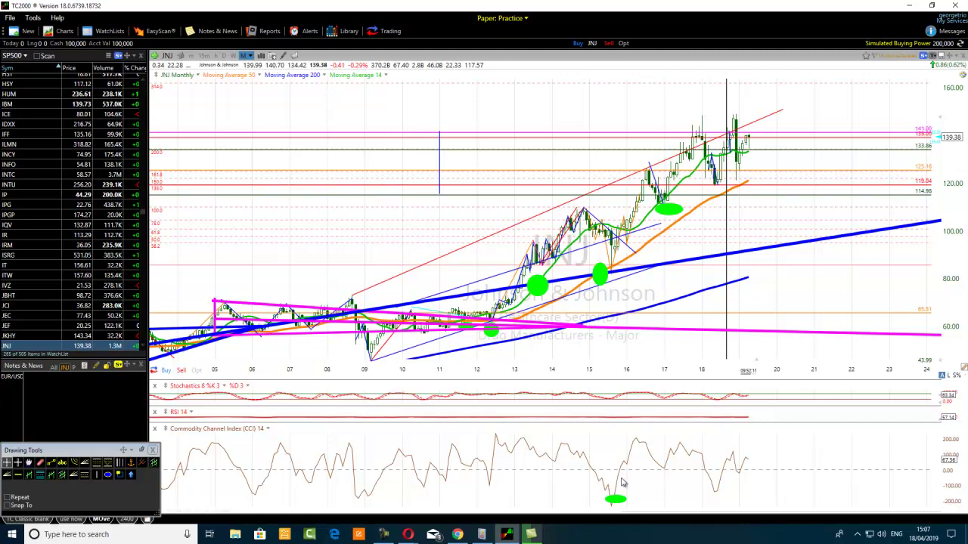
{"action": "mouse_move", "coordinate": [613, 279]}
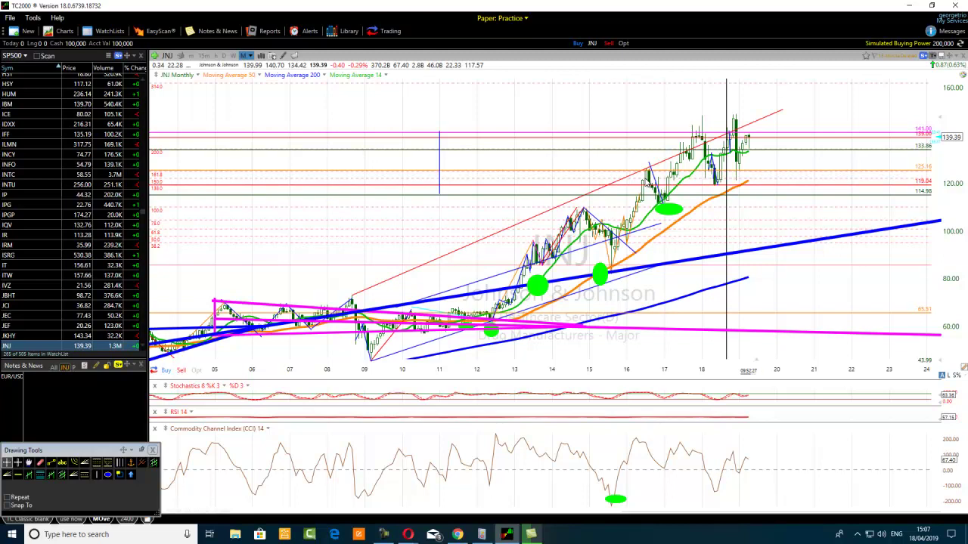
{"action": "scroll", "coordinate": [491, 277], "scroll_direction": "down", "scroll_amount": 5}
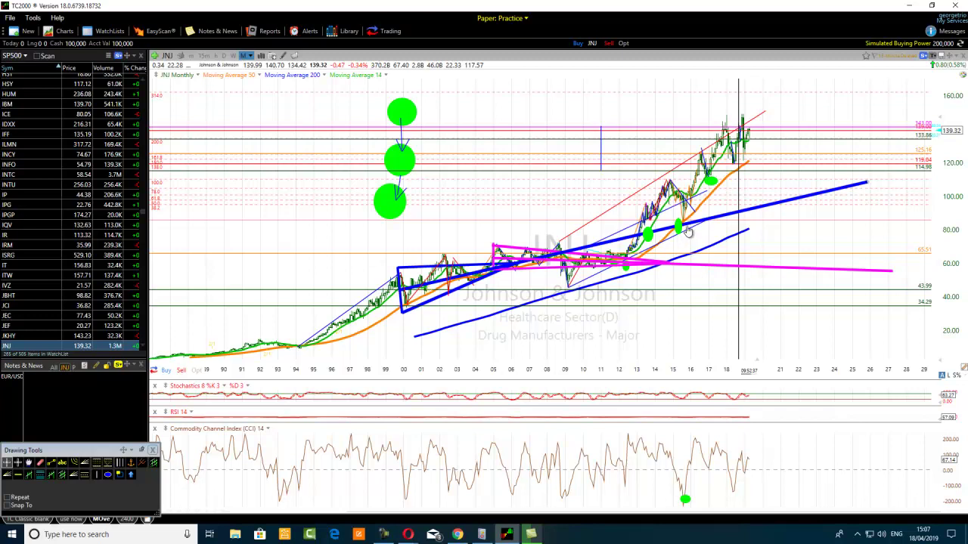
{"action": "mouse_move", "coordinate": [684, 225]}
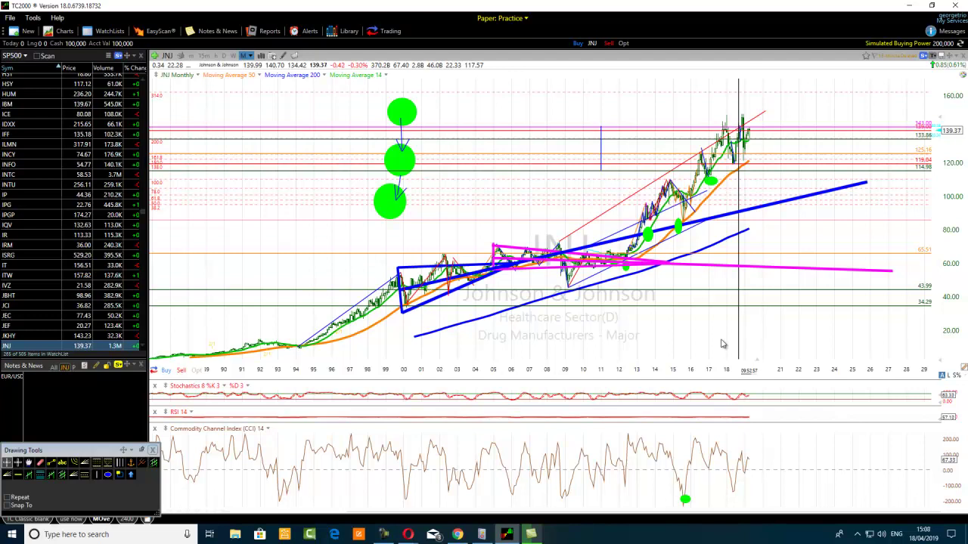
{"action": "scroll", "coordinate": [499, 332], "scroll_direction": "up", "scroll_amount": 3}
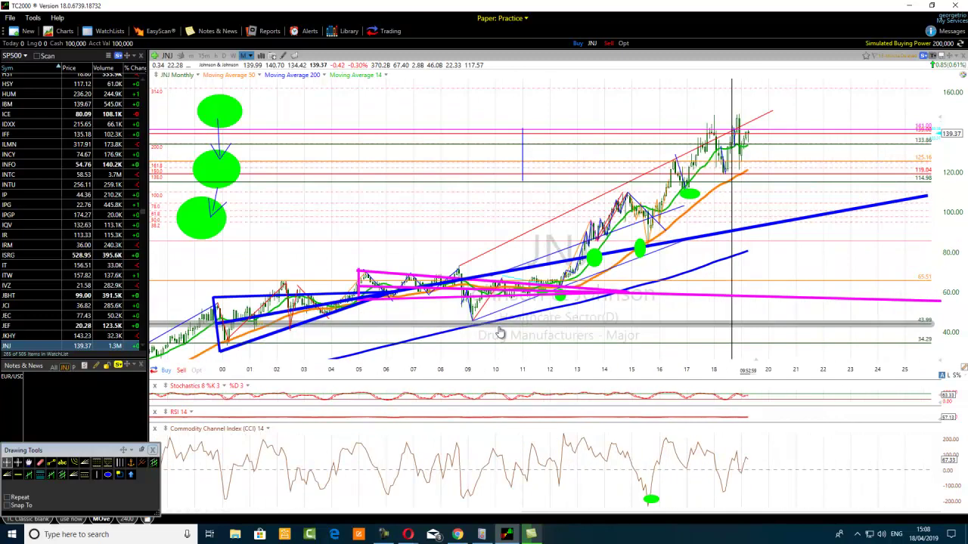
{"action": "scroll", "coordinate": [499, 332], "scroll_direction": "up", "scroll_amount": 1}
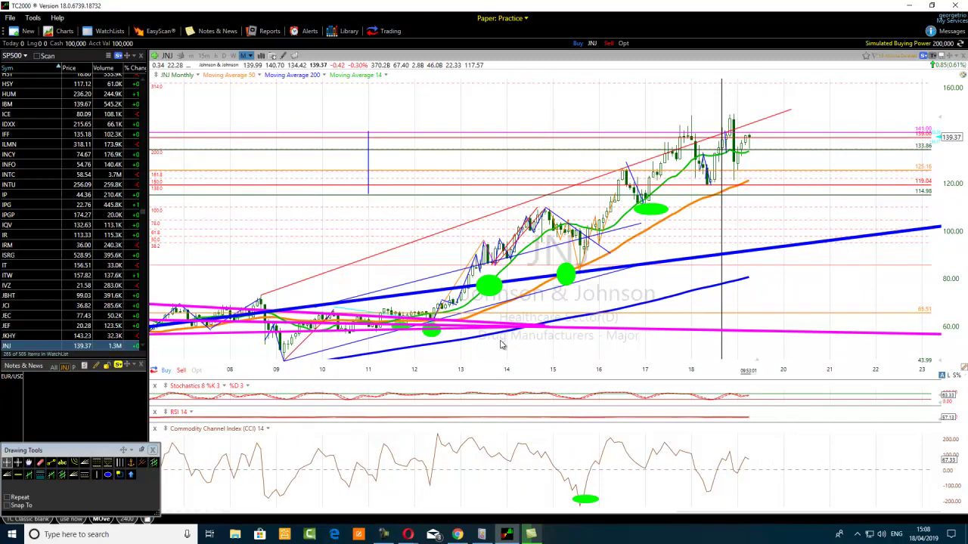
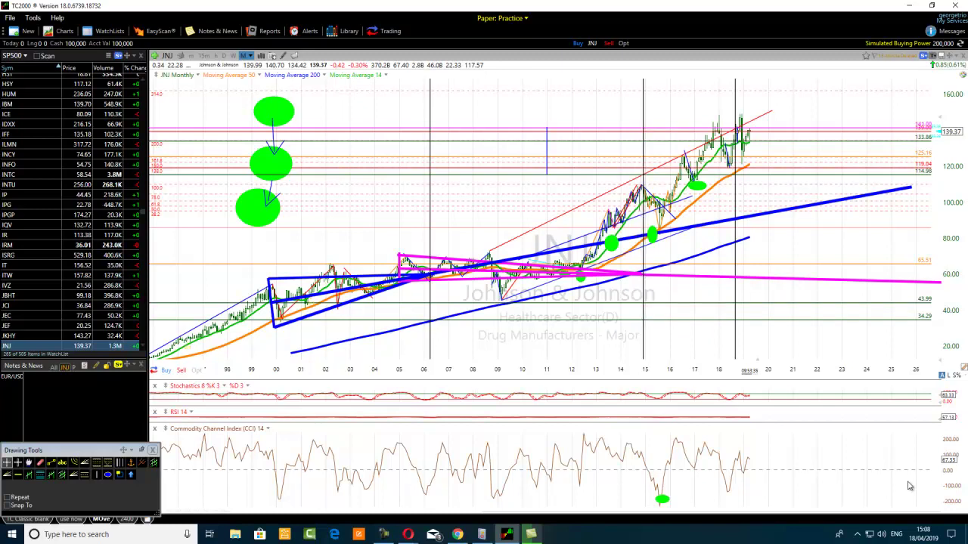
Increase the line thickness of the 2006 vertical line on the price chart.
{"action": "scroll", "coordinate": [845, 475], "scroll_direction": "up", "scroll_amount": 3}
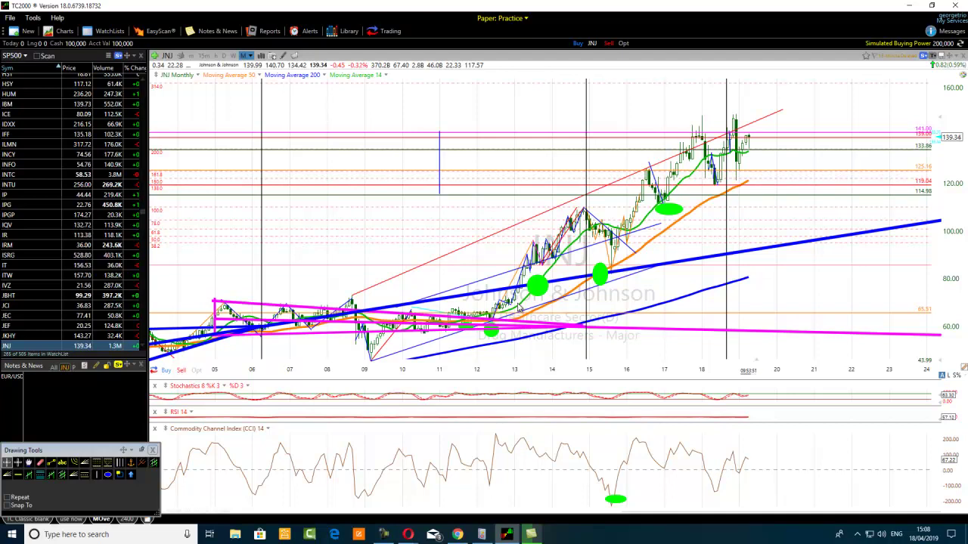
{"action": "scroll", "coordinate": [519, 285], "scroll_direction": "down", "scroll_amount": 1}
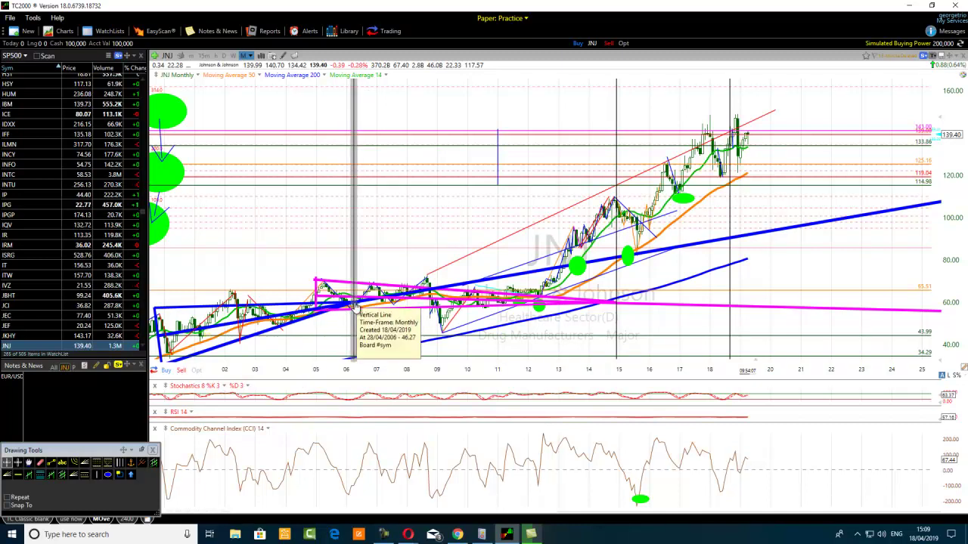
{"action": "right_click", "coordinate": [356, 244]}
{"action": "left_click", "coordinate": [378, 250]}
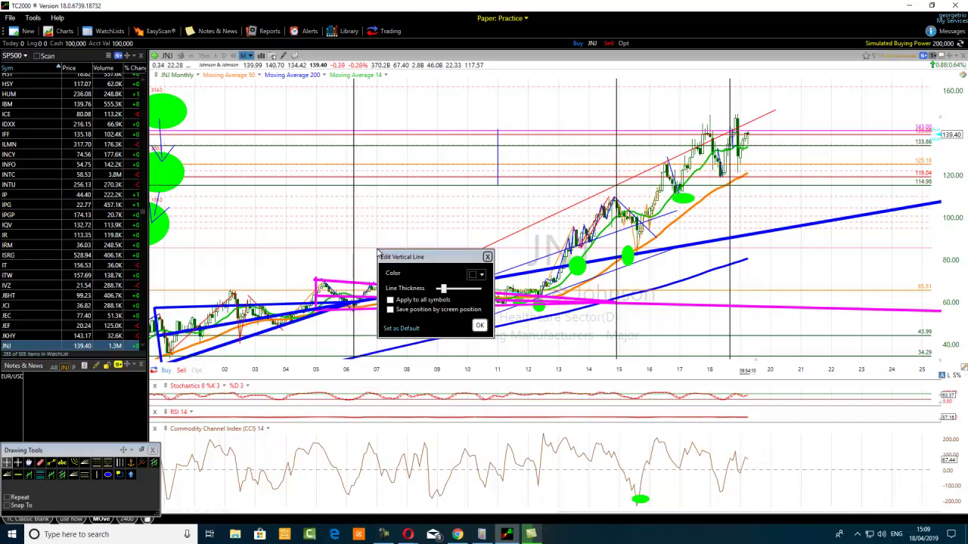
{"action": "left_click_drag", "start_coordinate": [444, 289], "coordinate": [469, 290]}
{"action": "left_click", "coordinate": [479, 325]}
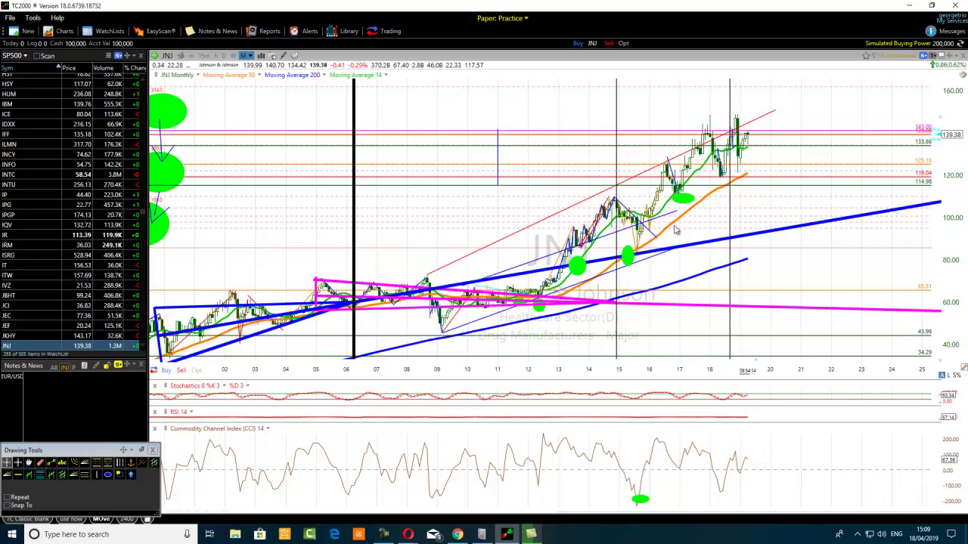
Increase the line thickness of the vertical line at the late-2014 price high.
{"action": "right_click", "coordinate": [618, 162]}
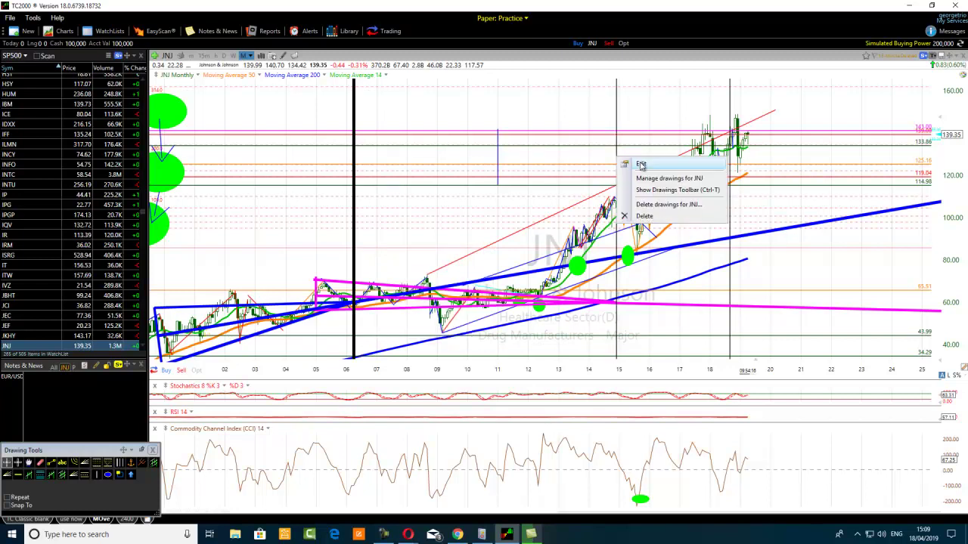
{"action": "left_click", "coordinate": [641, 164]}
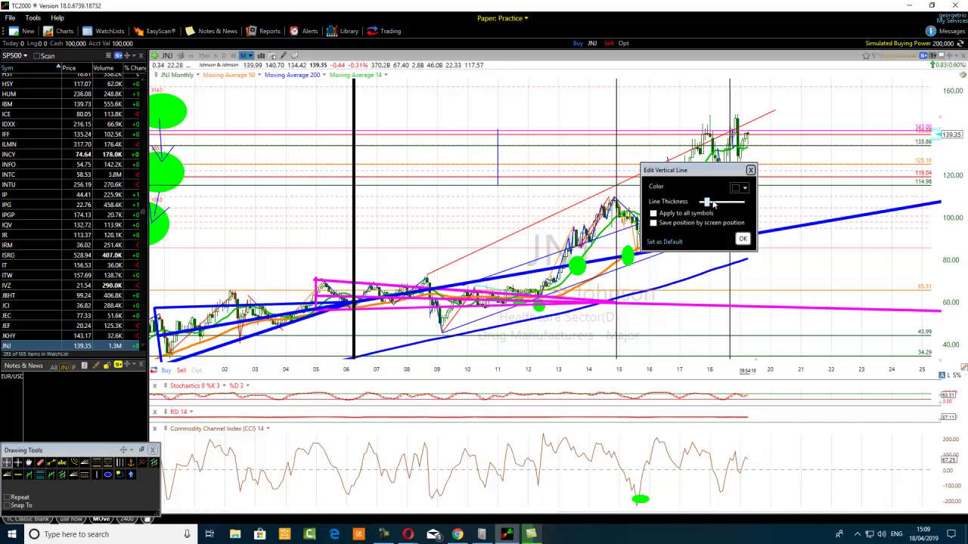
{"action": "left_click_drag", "start_coordinate": [725, 203], "coordinate": [729, 207]}
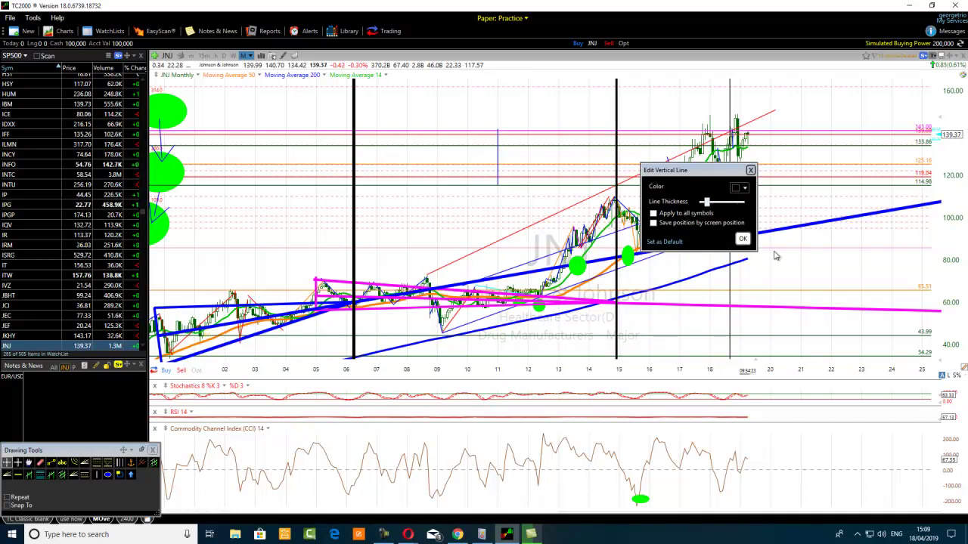
{"action": "left_click", "coordinate": [743, 240]}
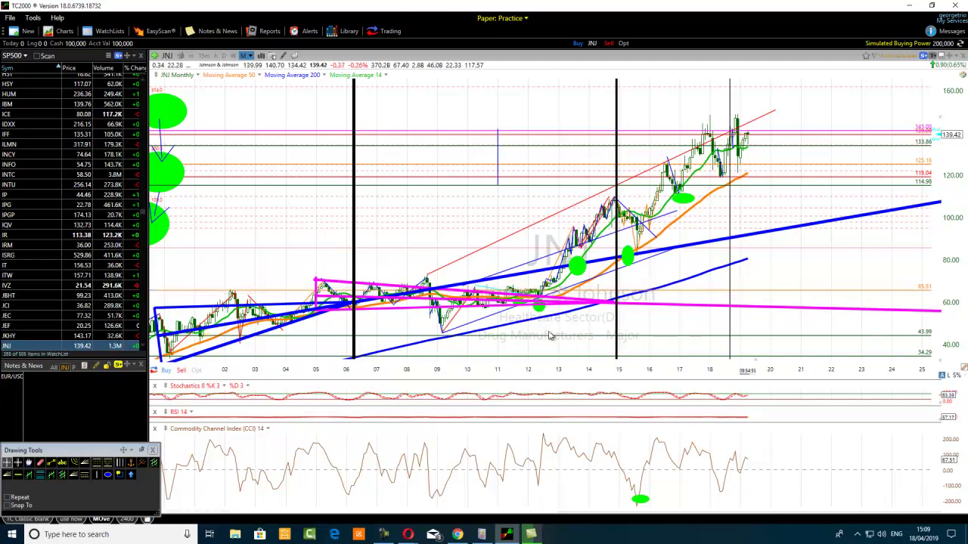
Draw a wide green ellipse above the late-2014 price high, narrow it and move it to the empty area above 2008.
{"action": "mouse_move", "coordinate": [550, 332]}
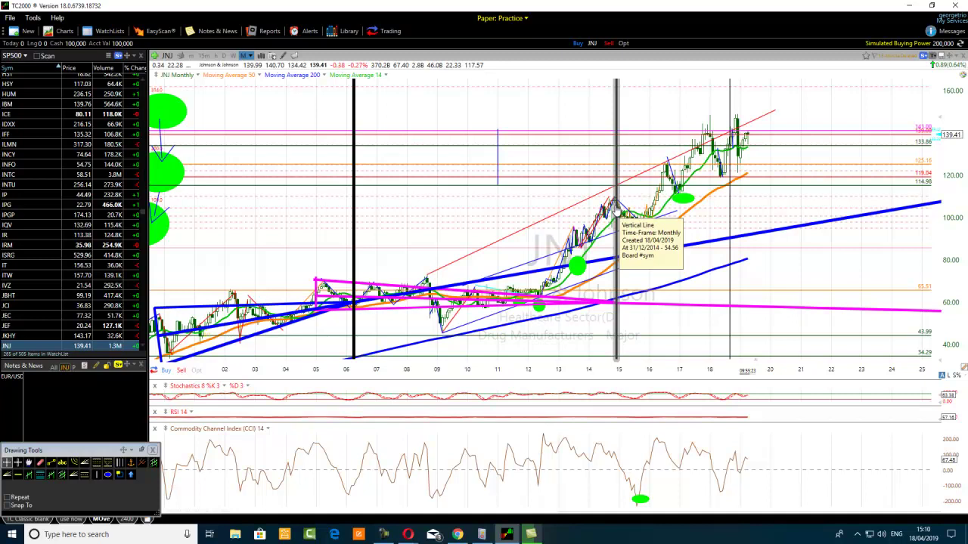
{"action": "left_click_drag", "start_coordinate": [620, 246], "coordinate": [635, 266]}
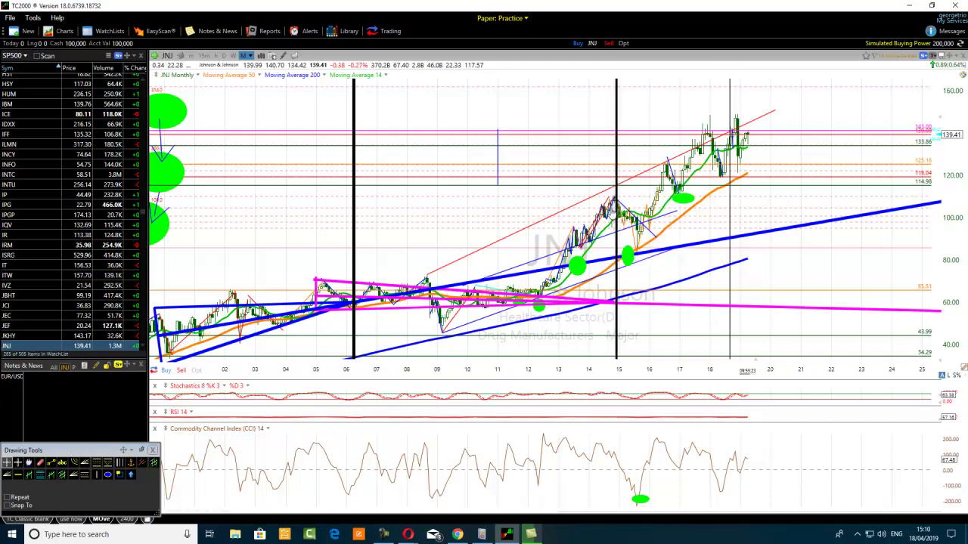
{"action": "left_click", "coordinate": [106, 474]}
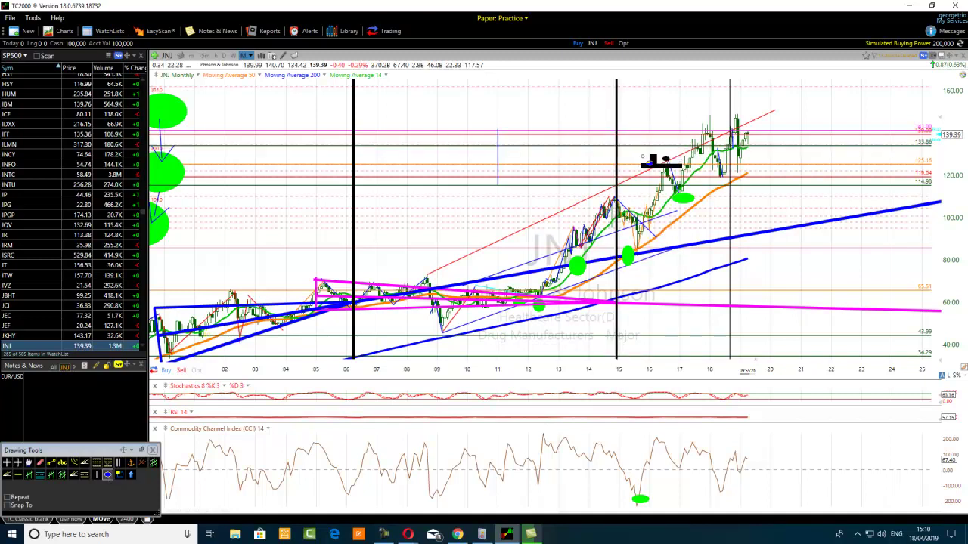
{"action": "mouse_move", "coordinate": [656, 176]}
{"action": "left_mouse_down"}
{"action": "mouse_move", "coordinate": [586, 193]}
{"action": "mouse_move", "coordinate": [520, 195]}
{"action": "left_mouse_up"}
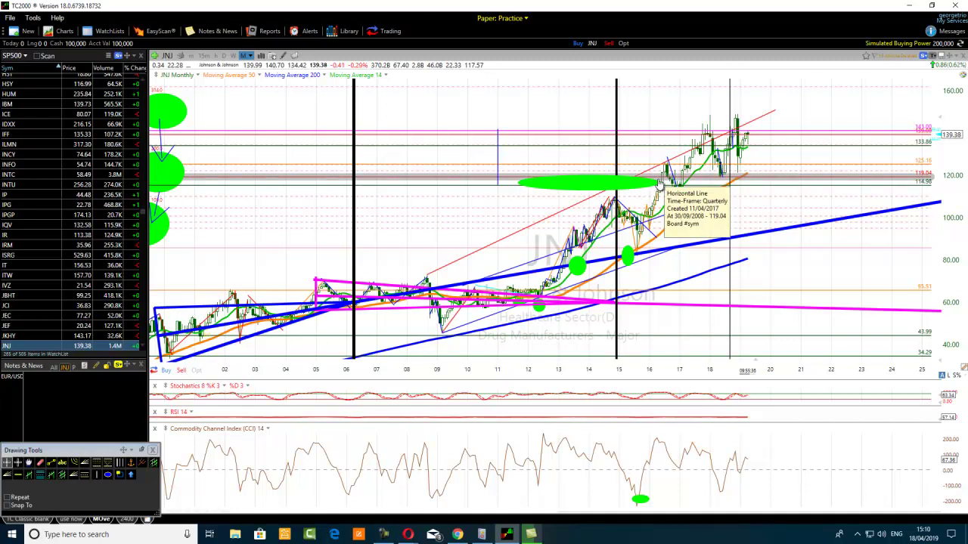
{"action": "left_click_drag", "start_coordinate": [657, 177], "coordinate": [685, 176]}
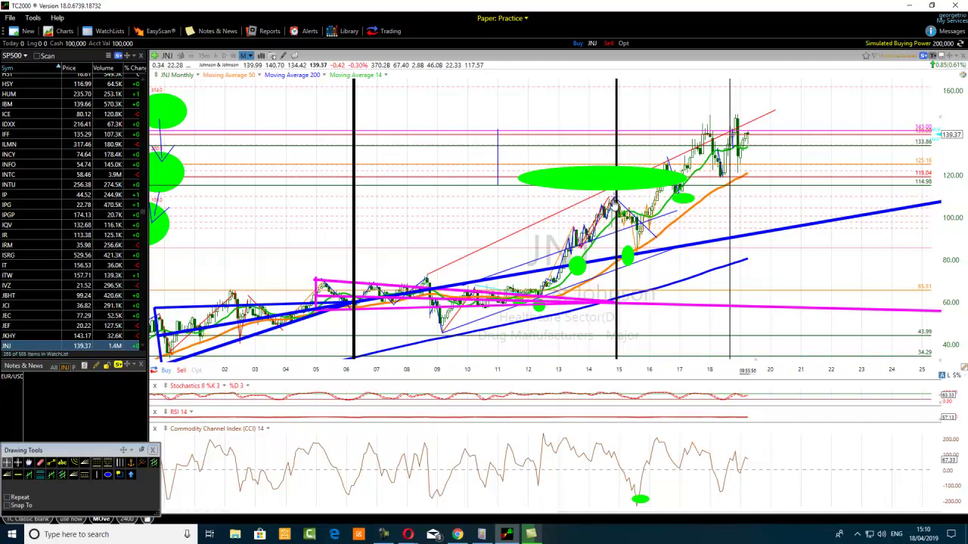
{"action": "mouse_move", "coordinate": [635, 173]}
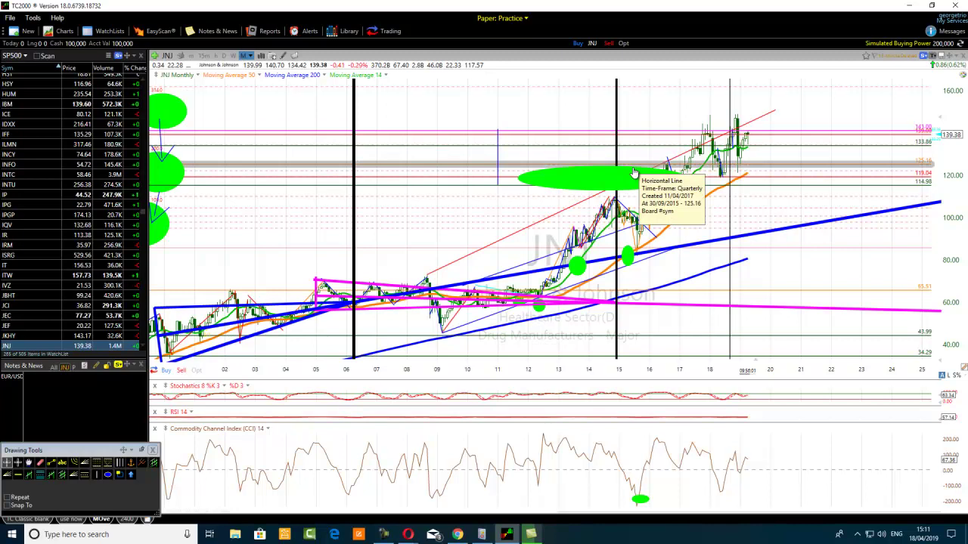
{"action": "mouse_move", "coordinate": [615, 206]}
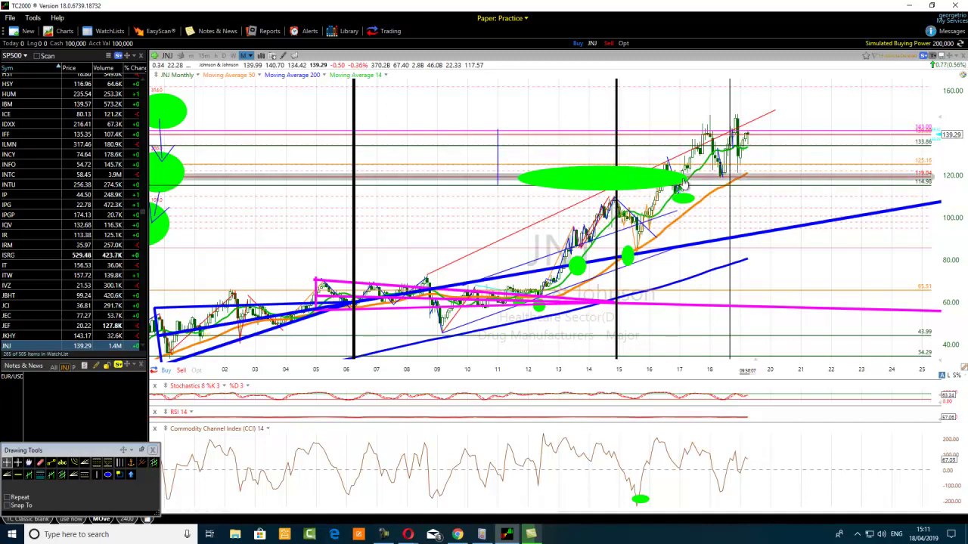
{"action": "left_click_drag", "start_coordinate": [518, 191], "coordinate": [424, 210]}
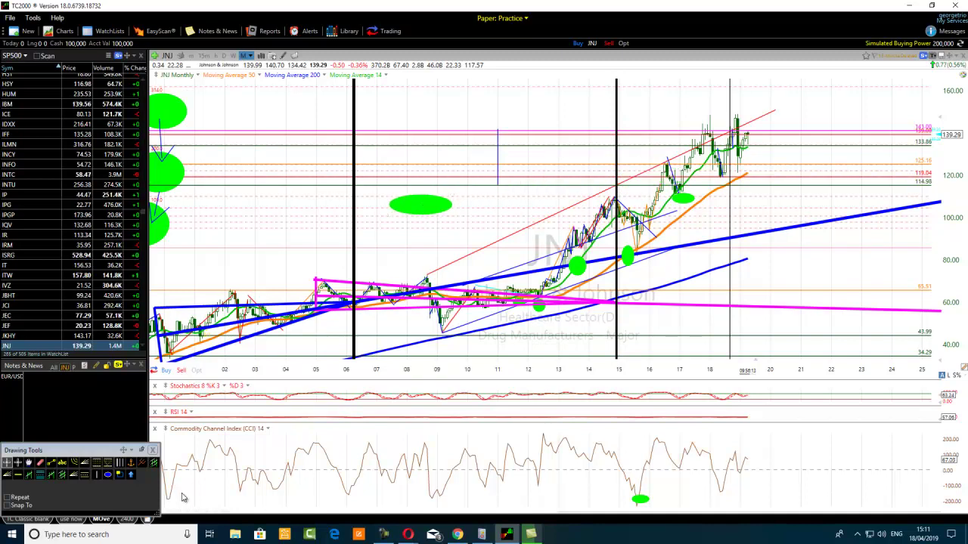
Draw a thin blue trend line from the 2012 low up past the late-2014 high, ending at about 120 in mid-2015.
{"action": "left_click", "coordinate": [51, 462]}
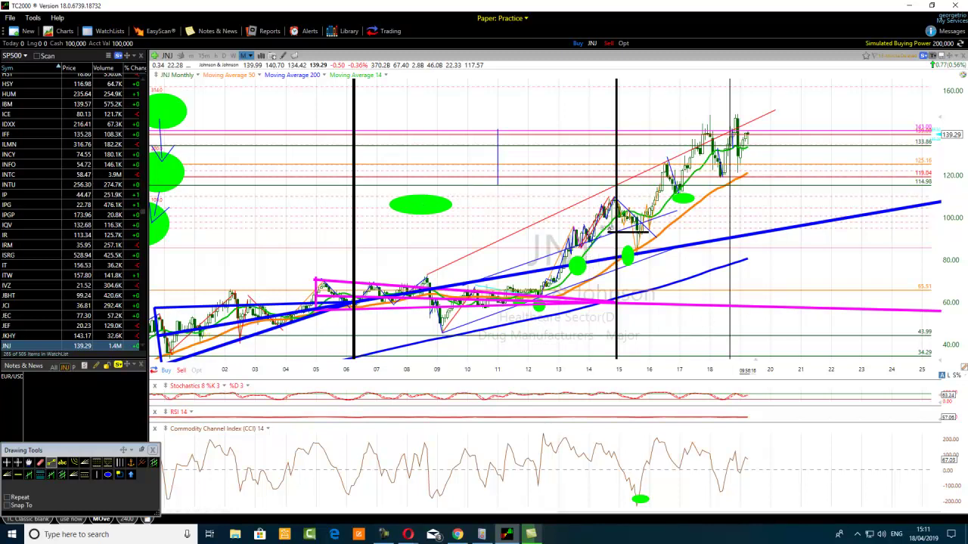
{"action": "key", "text": "Escape"}
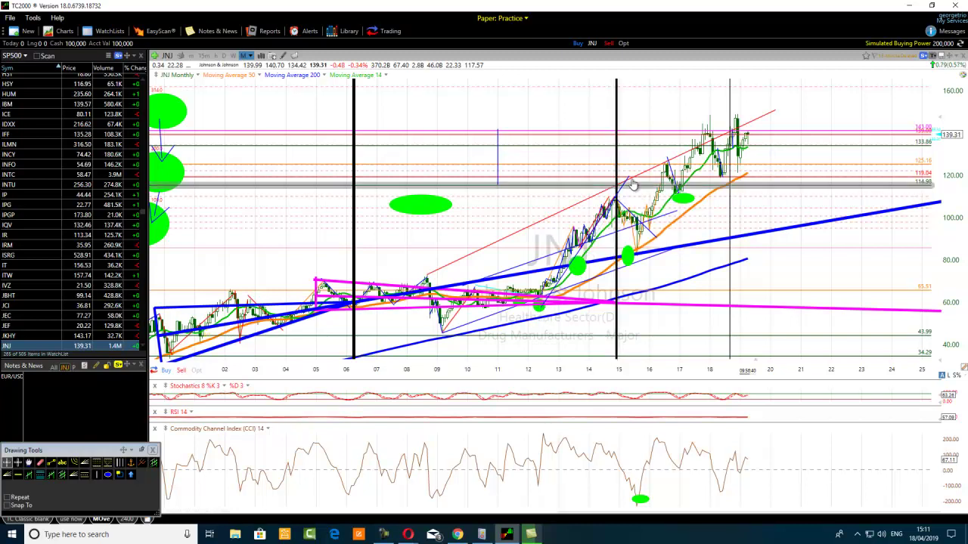
{"action": "left_click_drag", "start_coordinate": [638, 185], "coordinate": [637, 177]}
Move the wide green ellipse onto the late-2014 price high and back into the empty area above 2010.
{"action": "scroll", "coordinate": [546, 326], "scroll_direction": "up", "scroll_amount": 2}
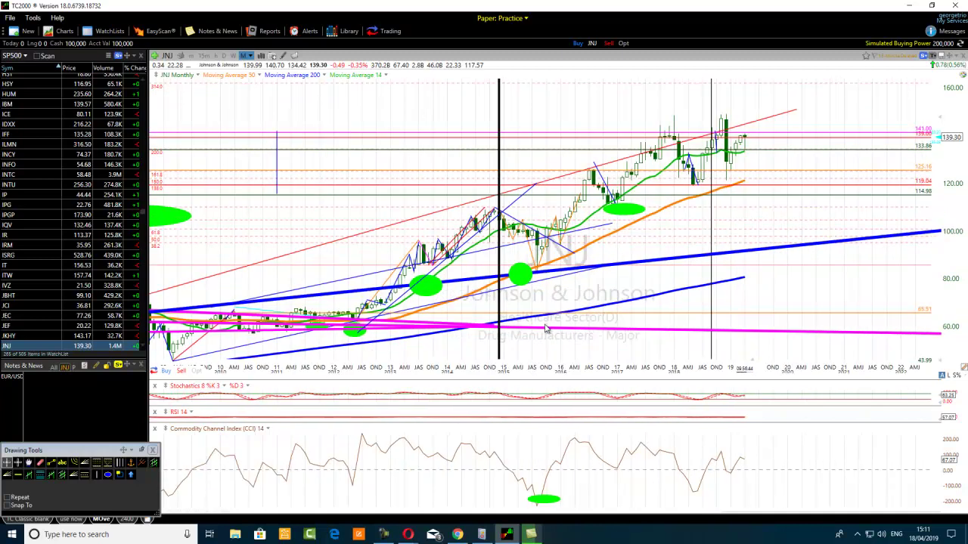
{"action": "scroll", "coordinate": [535, 372], "scroll_direction": "up", "scroll_amount": 1}
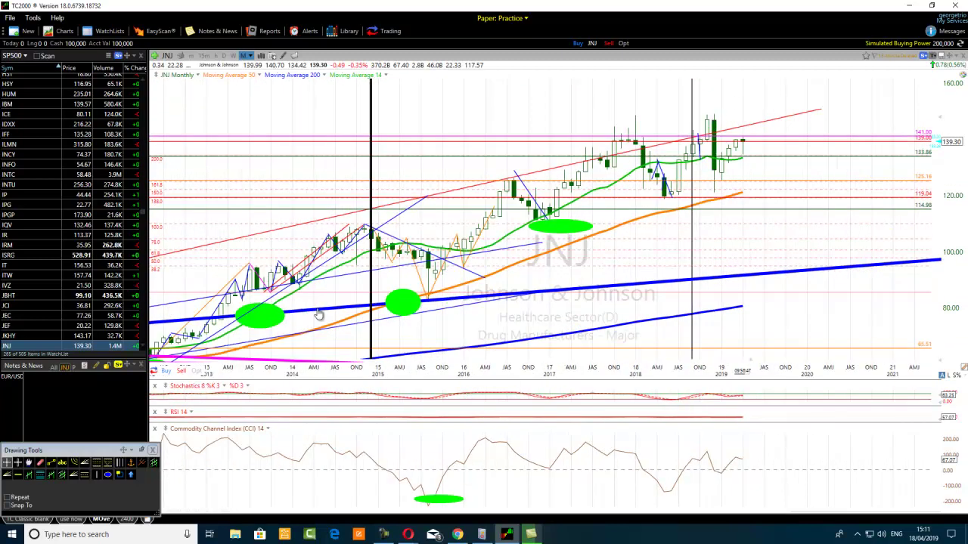
{"action": "scroll", "coordinate": [344, 330], "scroll_direction": "up", "scroll_amount": 2}
{"action": "scroll", "coordinate": [326, 337], "scroll_direction": "down", "scroll_amount": 3}
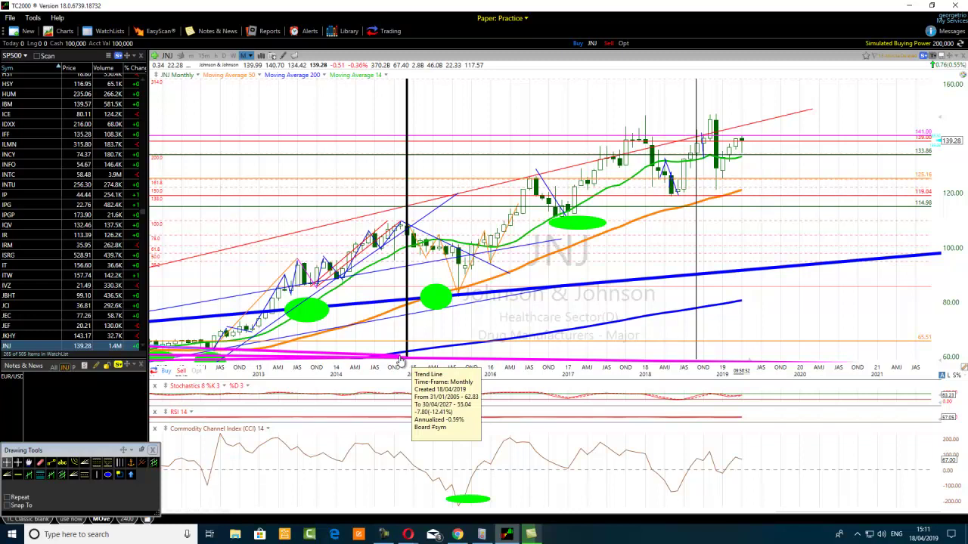
{"action": "scroll", "coordinate": [393, 358], "scroll_direction": "down", "scroll_amount": 4}
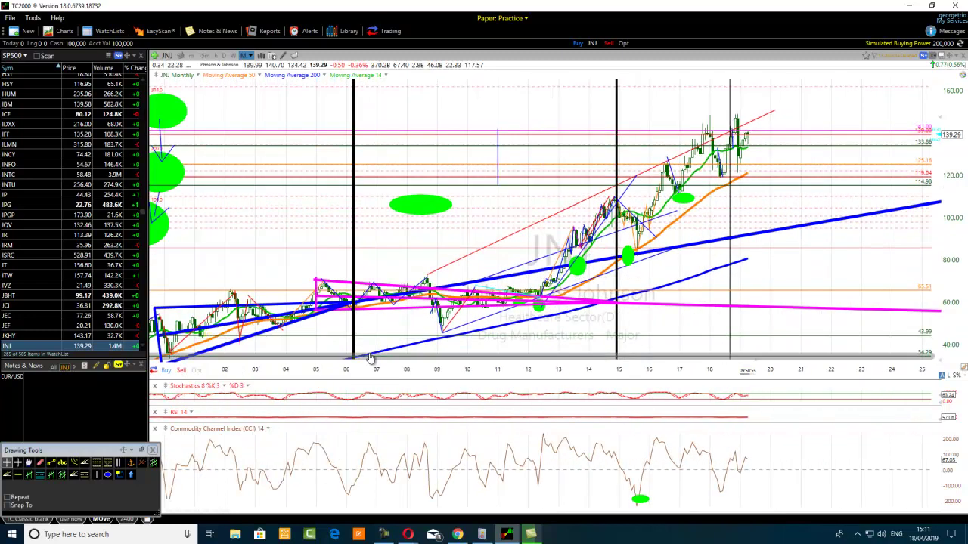
{"action": "scroll", "coordinate": [370, 357], "scroll_direction": "down", "scroll_amount": 2}
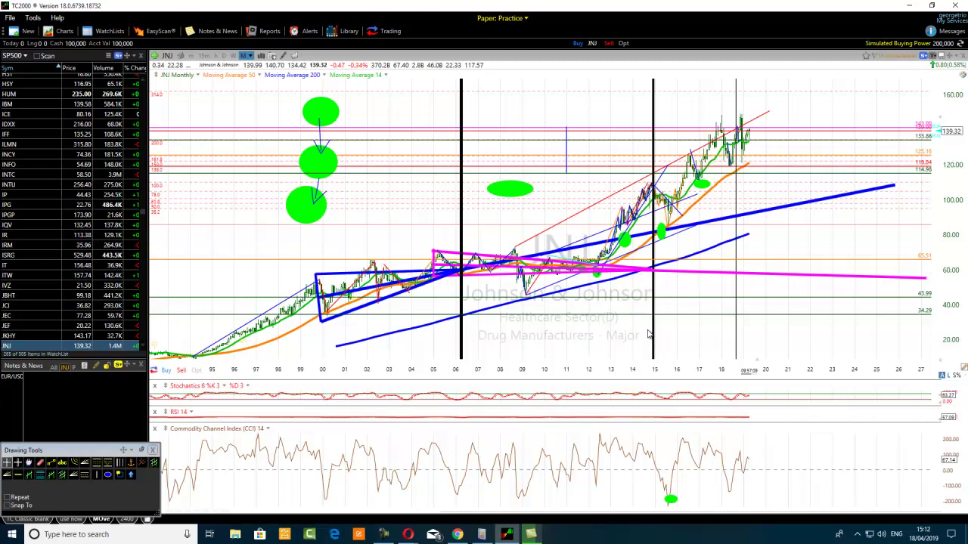
{"action": "left_click", "coordinate": [651, 186]}
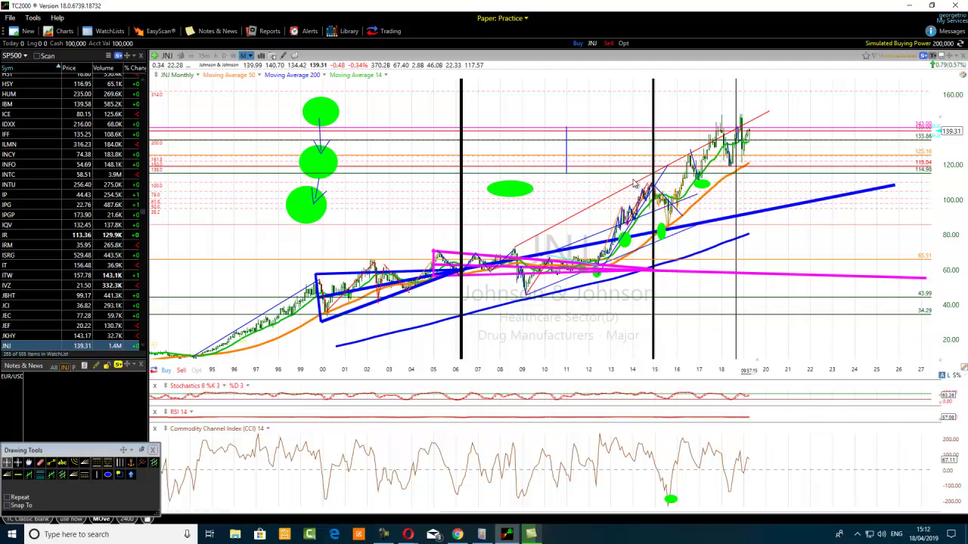
{"action": "left_click_drag", "start_coordinate": [519, 192], "coordinate": [663, 180]}
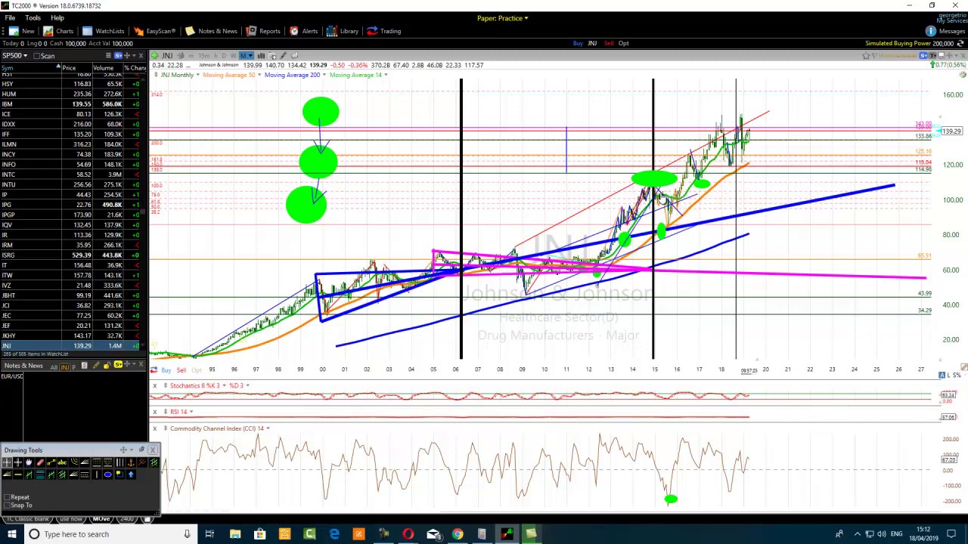
{"action": "left_click_drag", "start_coordinate": [646, 185], "coordinate": [538, 194]}
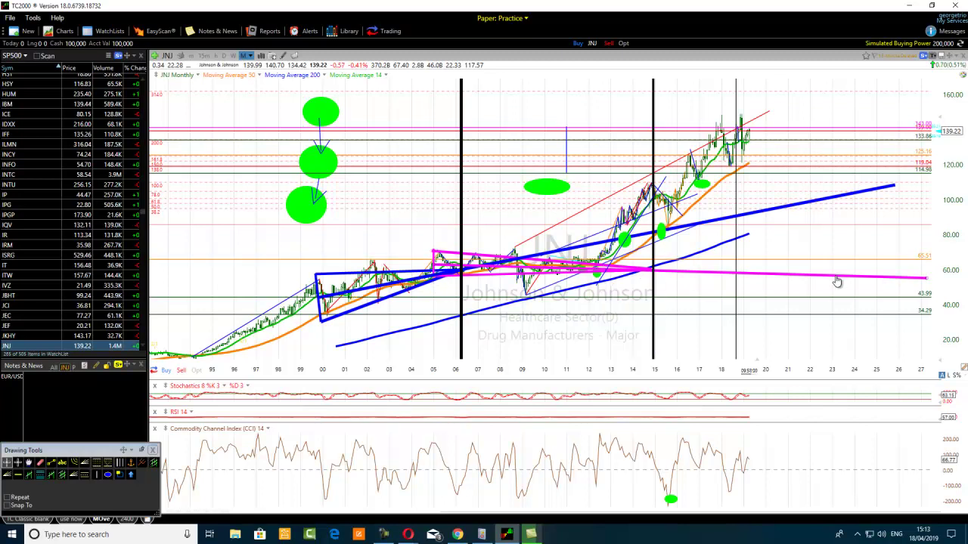
{"action": "mouse_move", "coordinate": [837, 281]}
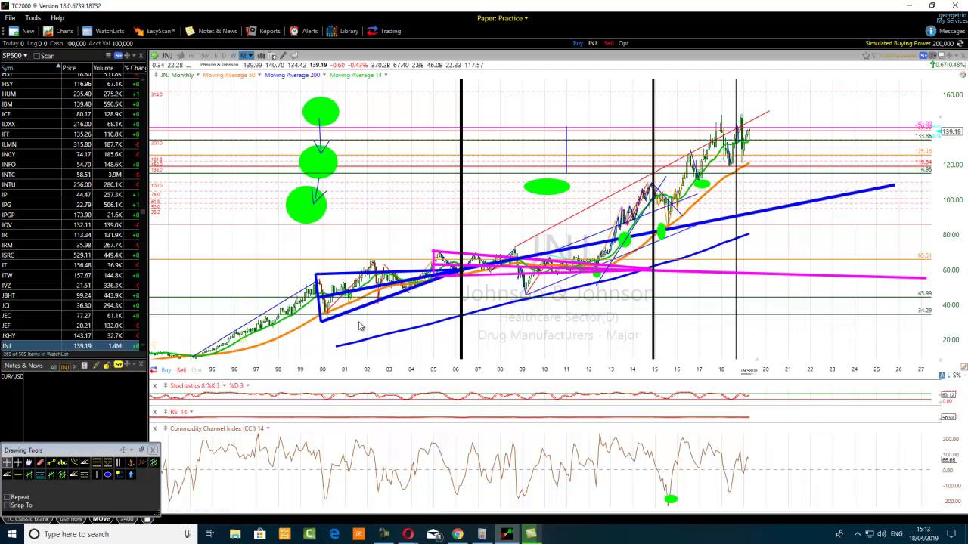
{"action": "right_click", "coordinate": [783, 211]}
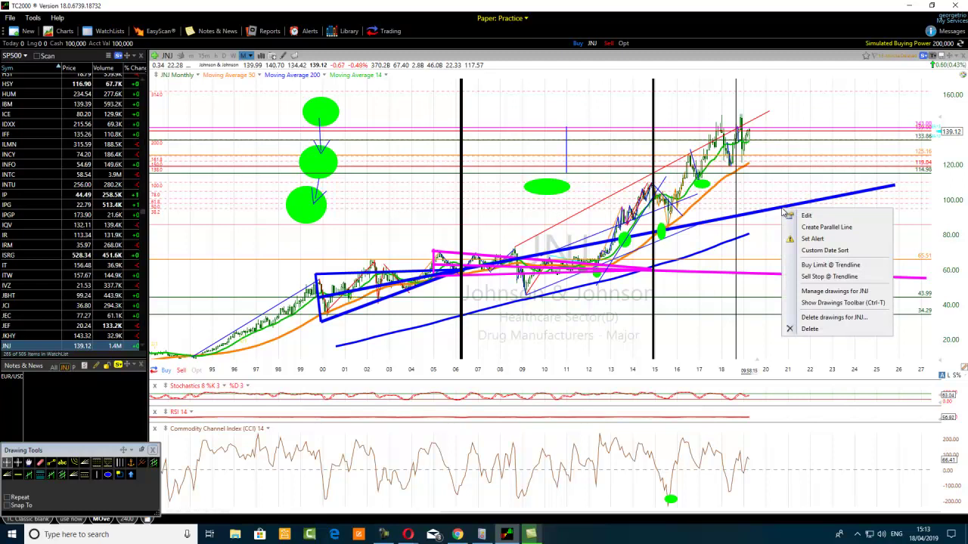
{"action": "left_click", "coordinate": [740, 244]}
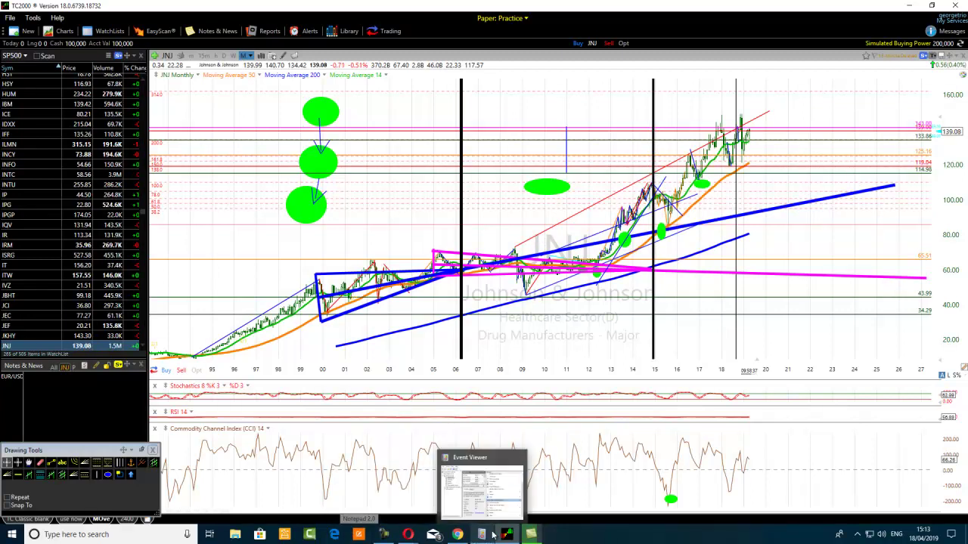
{"action": "left_click", "coordinate": [384, 538]}
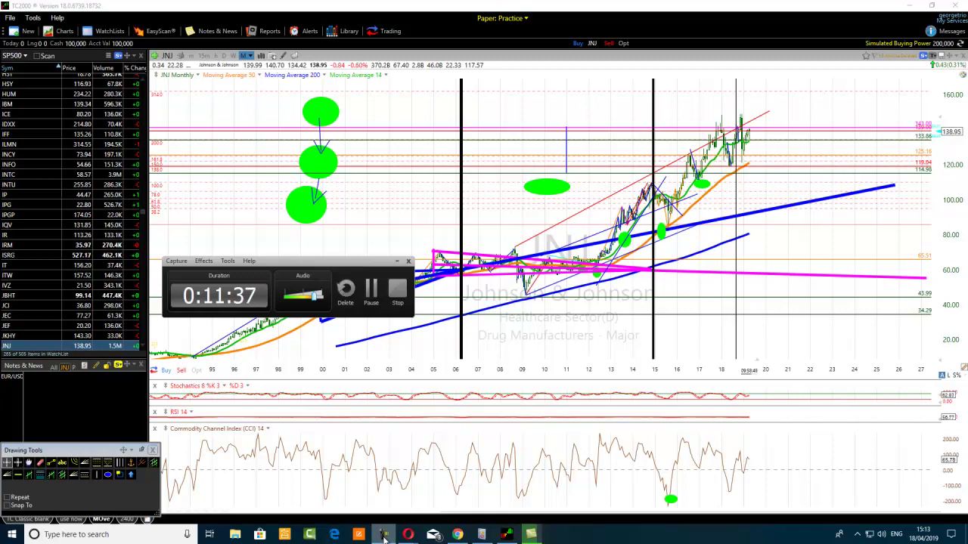
{"action": "left_click", "coordinate": [396, 262]}
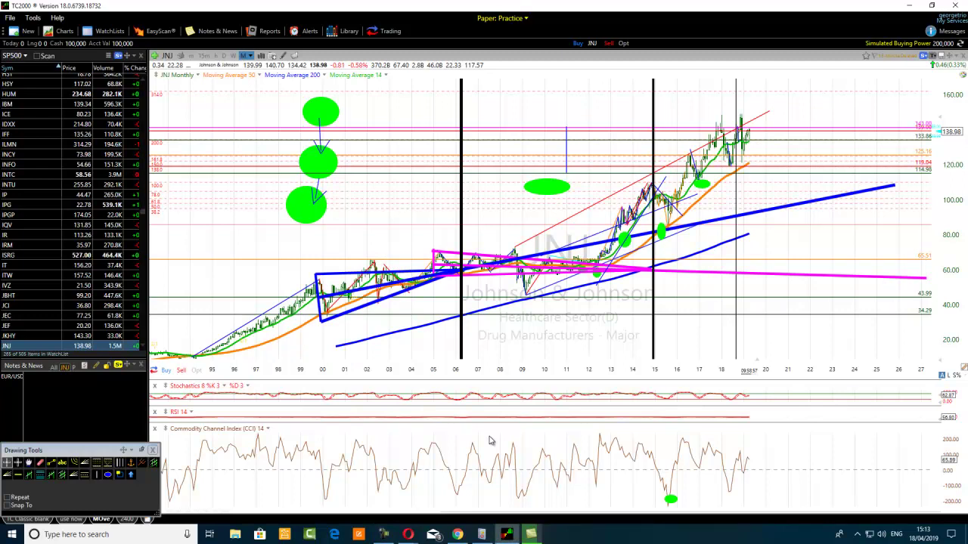
Draw a thin blue vertical segment at early 2017 and shift it to run from the thick blue trend line up to the green ellipse.
{"action": "left_click", "coordinate": [50, 464]}
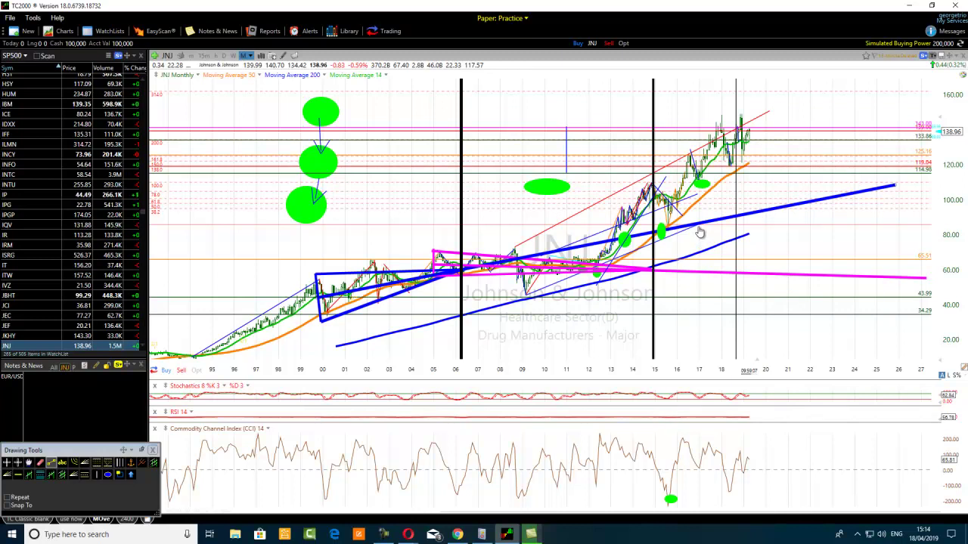
{"action": "left_click_drag", "start_coordinate": [701, 232], "coordinate": [695, 278]}
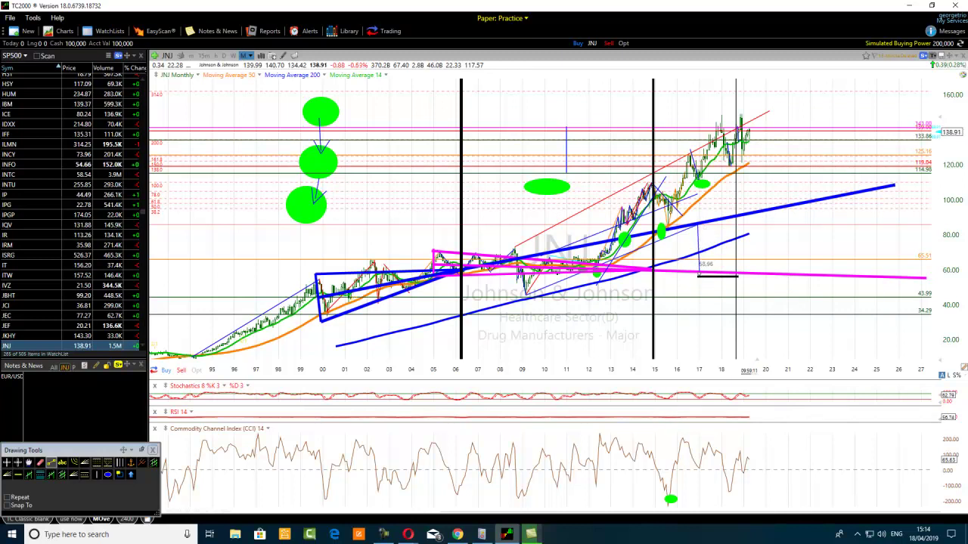
{"action": "key", "text": "Escape"}
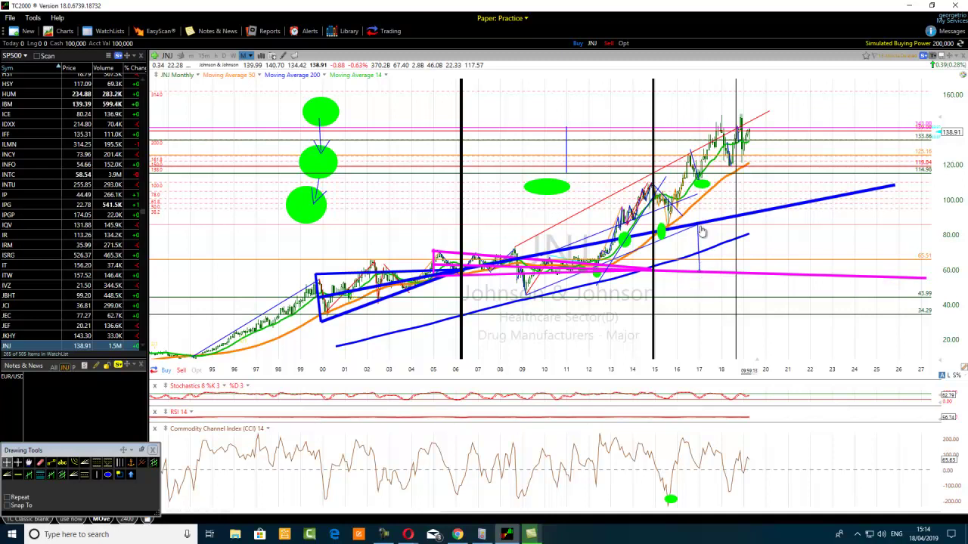
{"action": "mouse_move", "coordinate": [700, 233]}
{"action": "left_click_drag", "start_coordinate": [700, 232], "coordinate": [705, 232]}
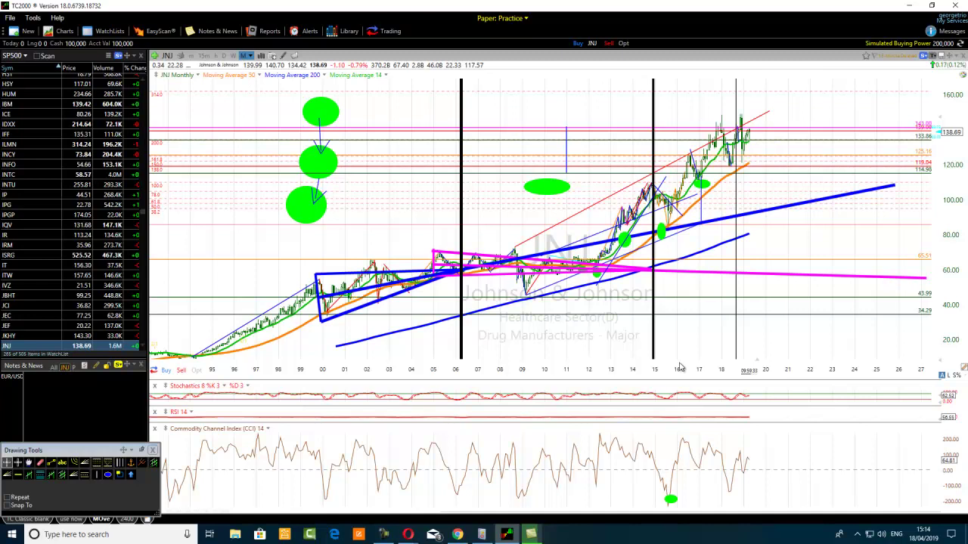
Draw a long thin blue trend line rising beneath the red trend line from the 2008 high to about 160 in 2026.
{"action": "left_click", "coordinate": [51, 463]}
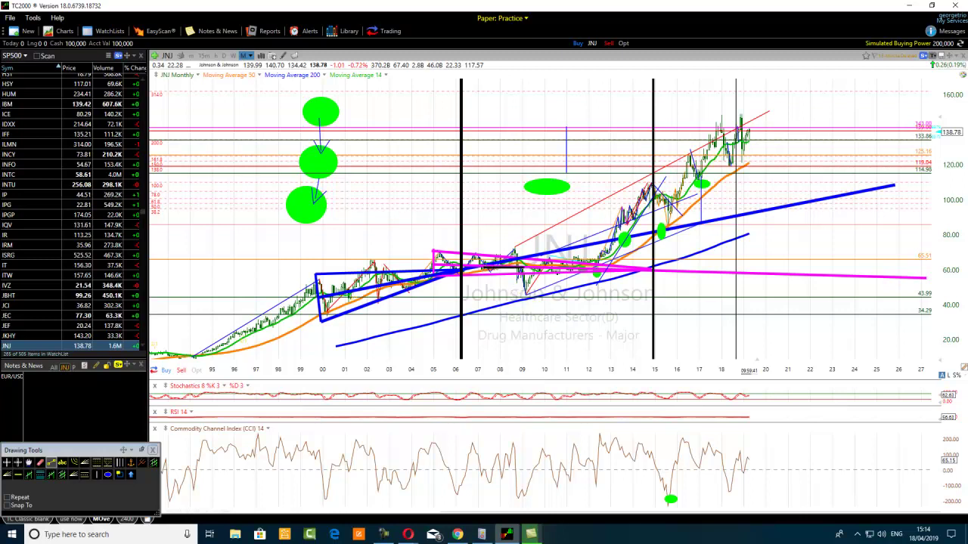
{"action": "left_click_drag", "start_coordinate": [563, 237], "coordinate": [907, 96]}
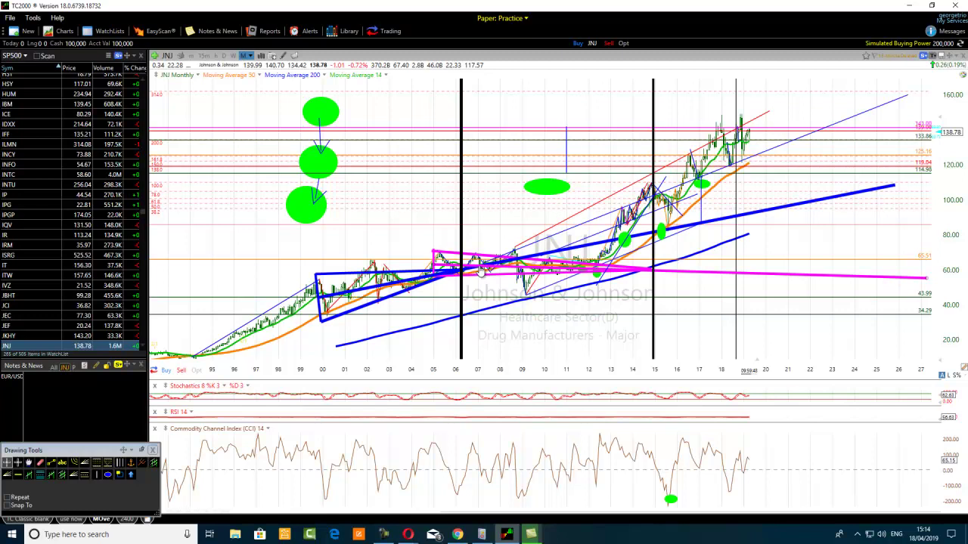
Thicken the long thin blue trend line that rises beneath the red trend line to about 160 and recolour it orange.
{"action": "mouse_move", "coordinate": [484, 271]}
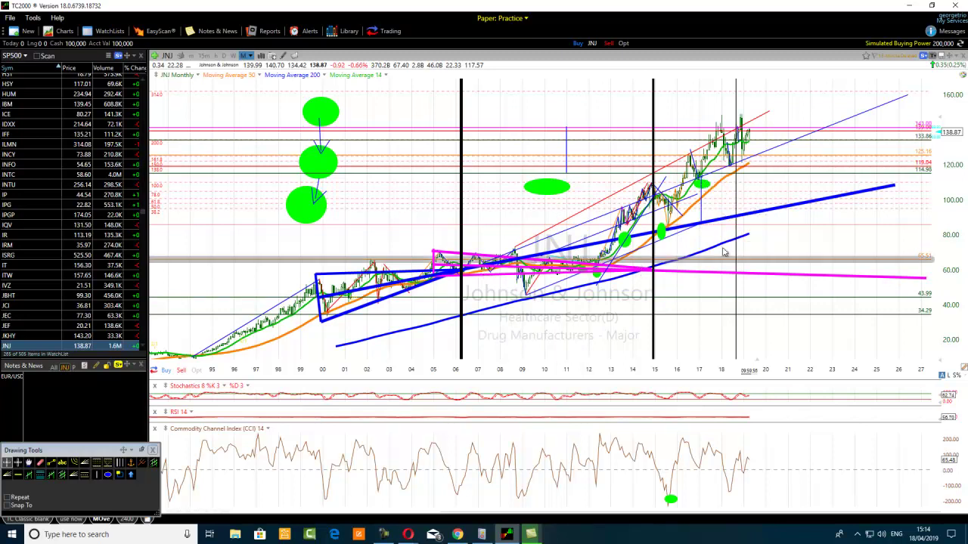
{"action": "right_click", "coordinate": [722, 171]}
{"action": "left_click", "coordinate": [750, 182]}
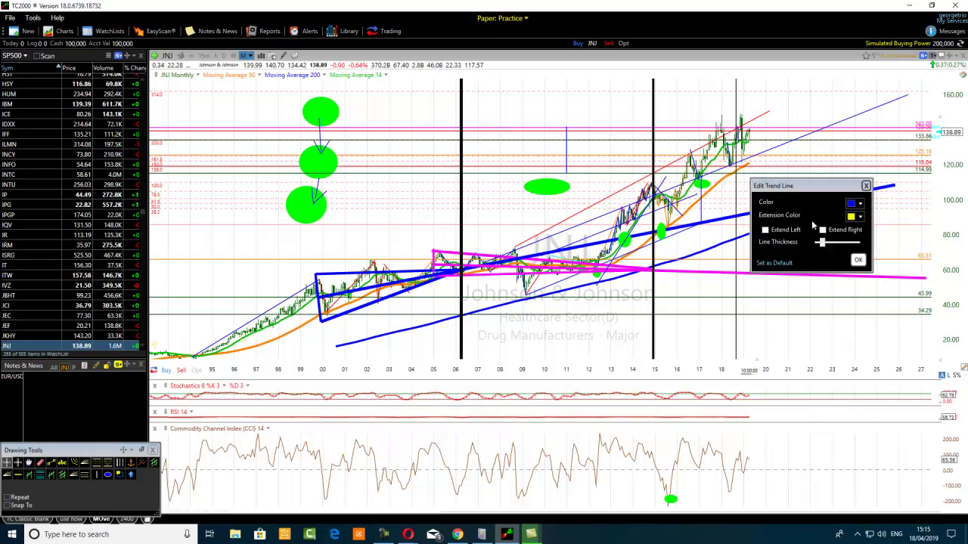
{"action": "left_click_drag", "start_coordinate": [821, 242], "coordinate": [846, 242]}
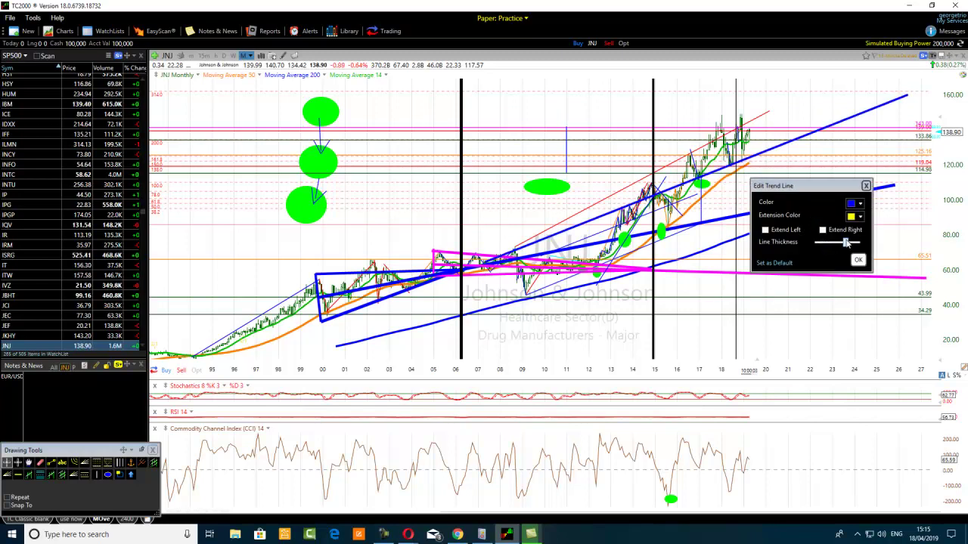
{"action": "left_click", "coordinate": [851, 204]}
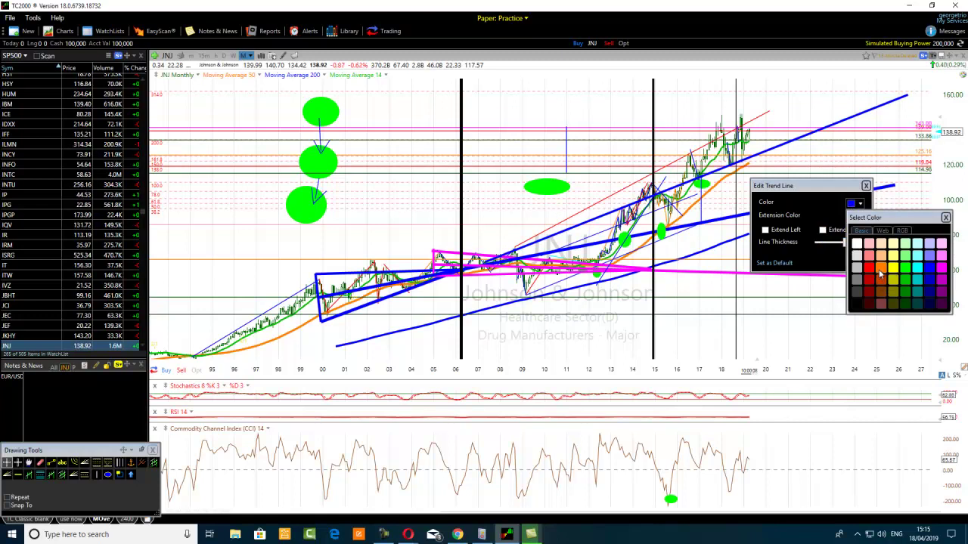
{"action": "left_click", "coordinate": [877, 272]}
{"action": "left_click", "coordinate": [858, 261]}
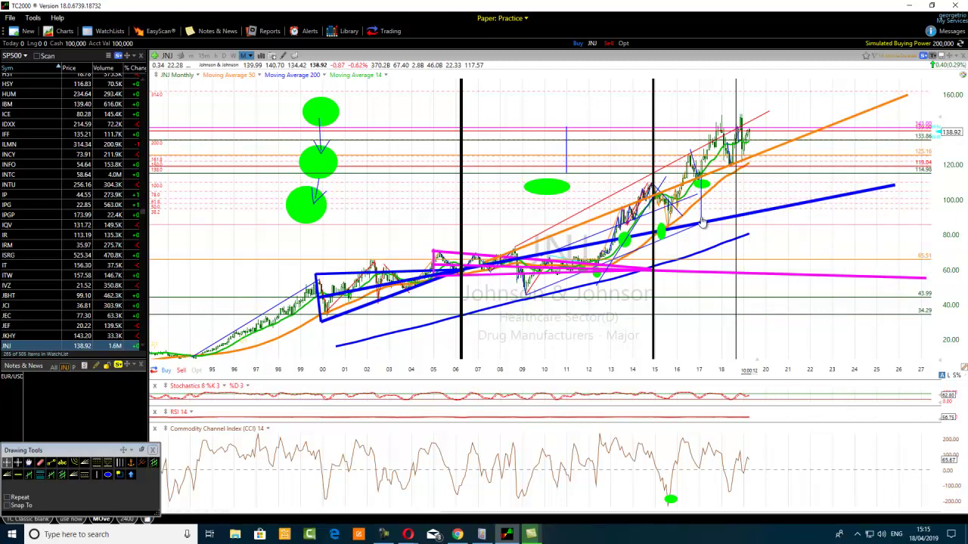
Draw a thin blue trend line from the 2007 price area up above the 2018 highs, ending at about 163.52 in mid-2019.
{"action": "scroll", "coordinate": [704, 191], "scroll_direction": "up", "scroll_amount": 5}
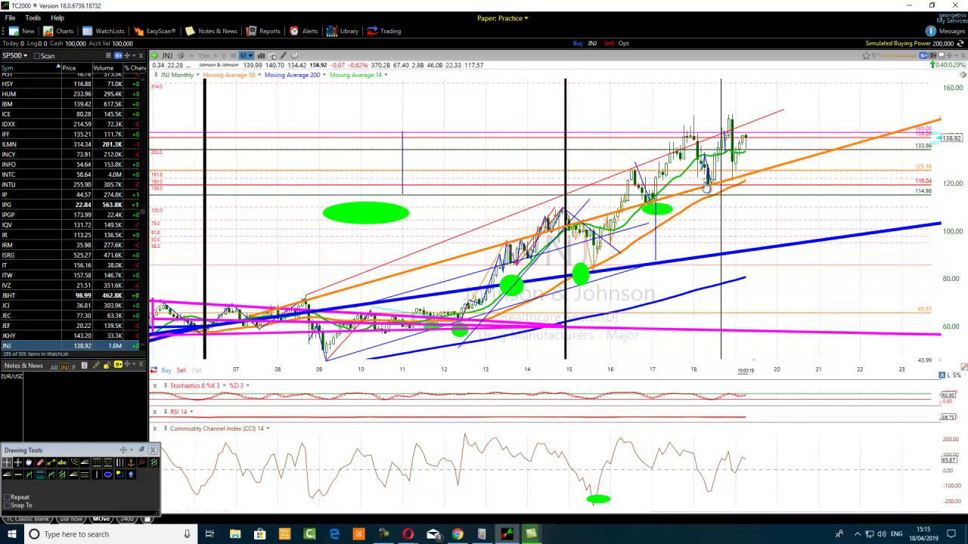
{"action": "scroll", "coordinate": [648, 251], "scroll_direction": "down", "scroll_amount": 2}
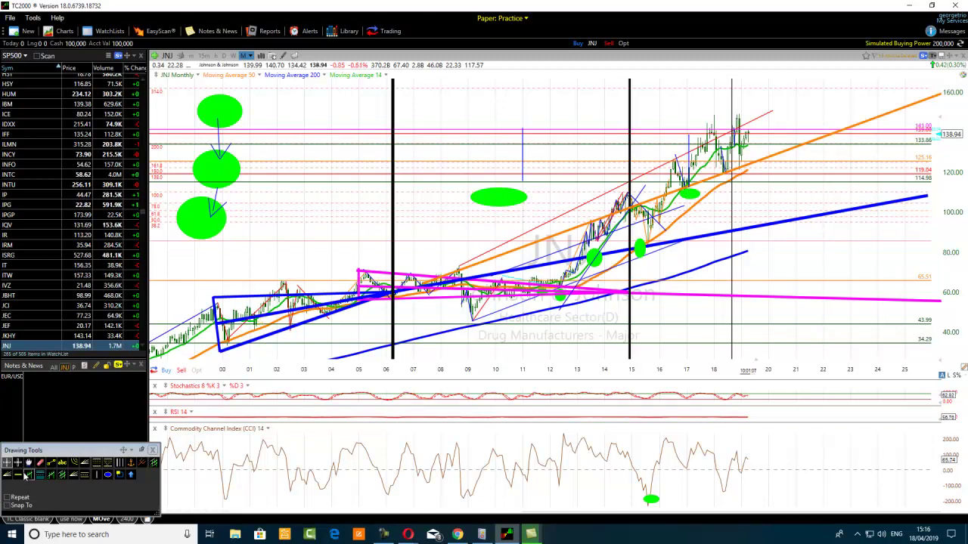
{"action": "left_click", "coordinate": [52, 462]}
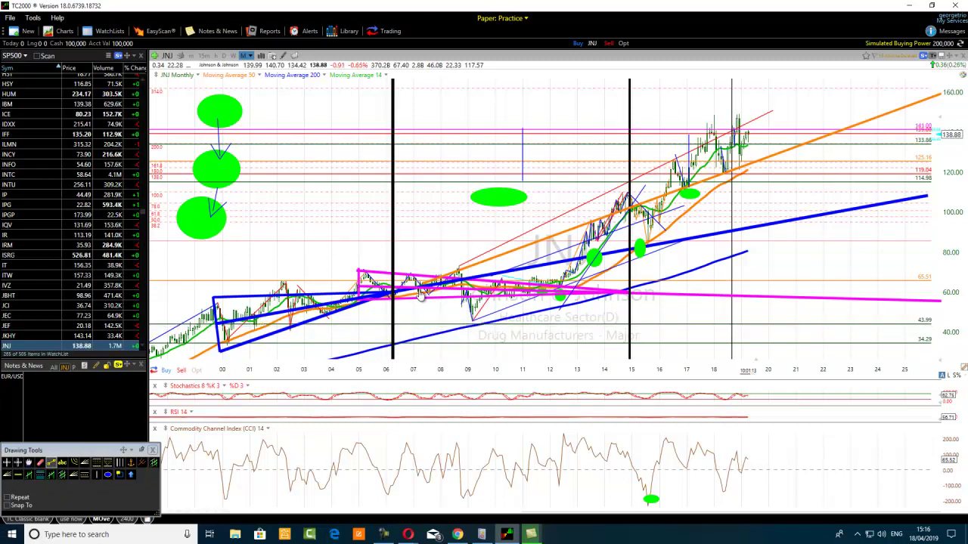
{"action": "mouse_move", "coordinate": [422, 293]}
{"action": "left_mouse_down"}
{"action": "mouse_move", "coordinate": [522, 242]}
{"action": "mouse_move", "coordinate": [627, 212]}
{"action": "mouse_move", "coordinate": [771, 108]}
{"action": "mouse_move", "coordinate": [748, 78]}
{"action": "mouse_move", "coordinate": [779, 85]}
{"action": "left_mouse_up"}
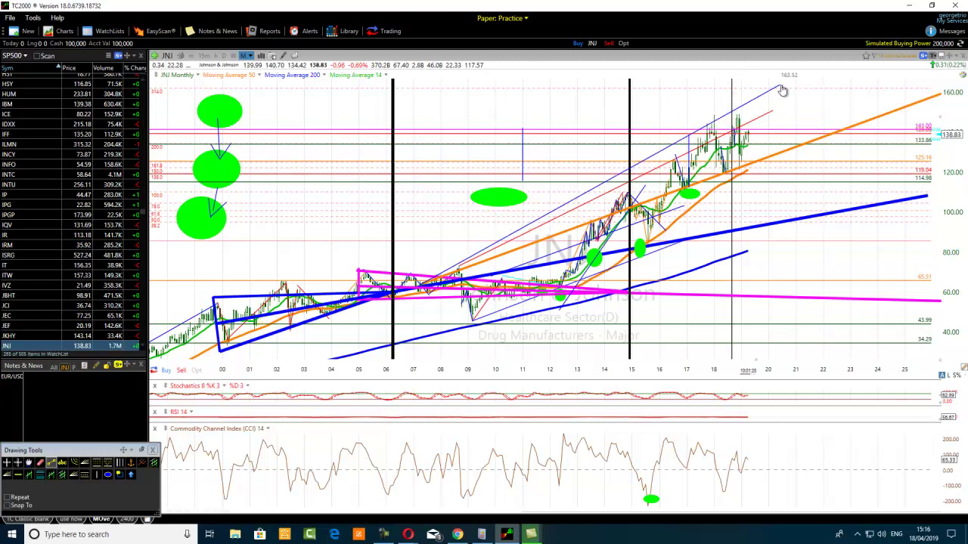
Set the new upper trend line to maximum thickness, with green as both its line colour and its extension colour.
{"action": "right_click", "coordinate": [723, 122]}
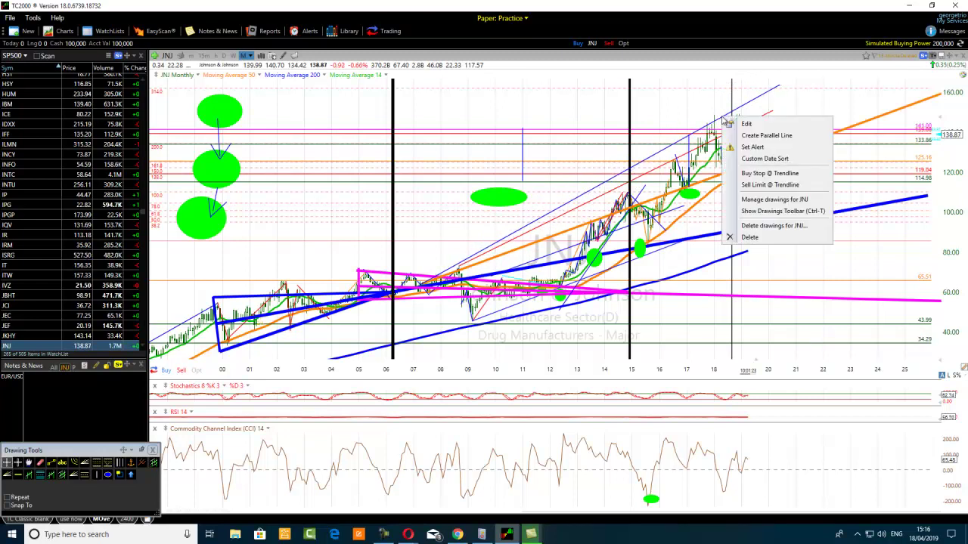
{"action": "left_click", "coordinate": [747, 128]}
{"action": "left_click_drag", "start_coordinate": [821, 189], "coordinate": [857, 191]}
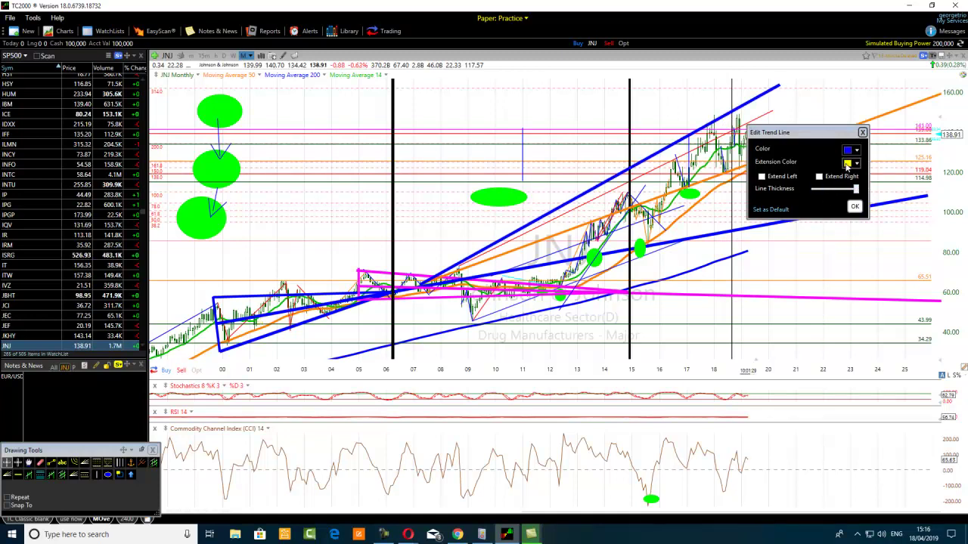
{"action": "left_click", "coordinate": [848, 165]}
{"action": "left_click", "coordinate": [905, 232]}
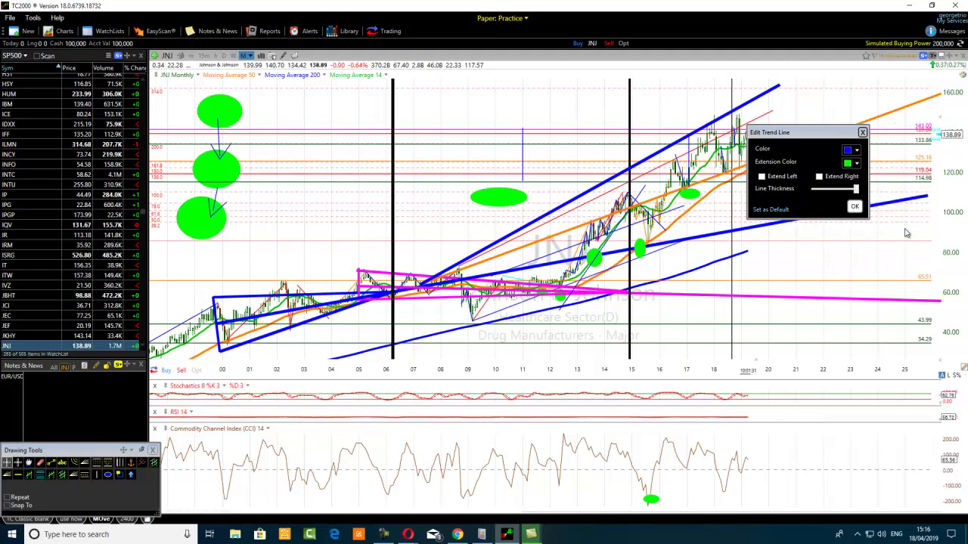
{"action": "left_click", "coordinate": [849, 152]}
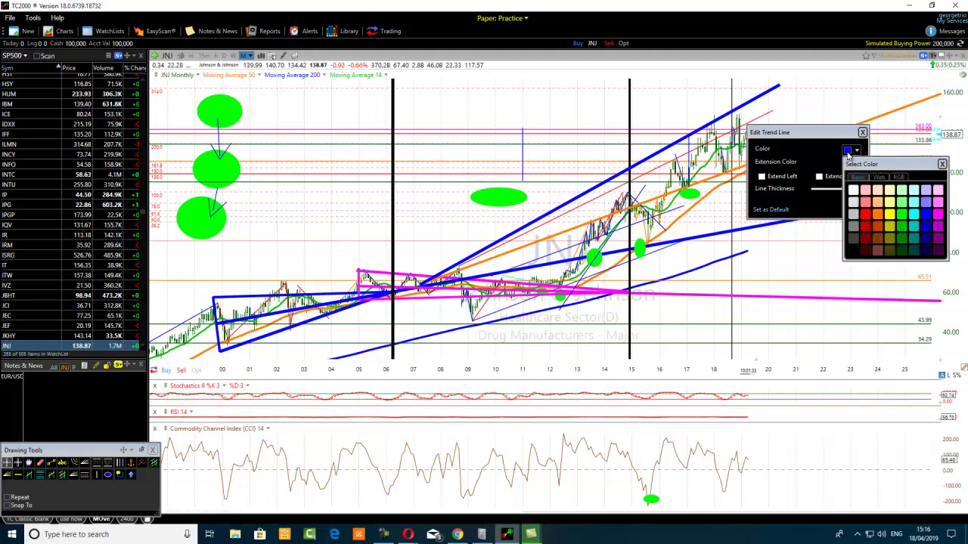
{"action": "left_click", "coordinate": [902, 214]}
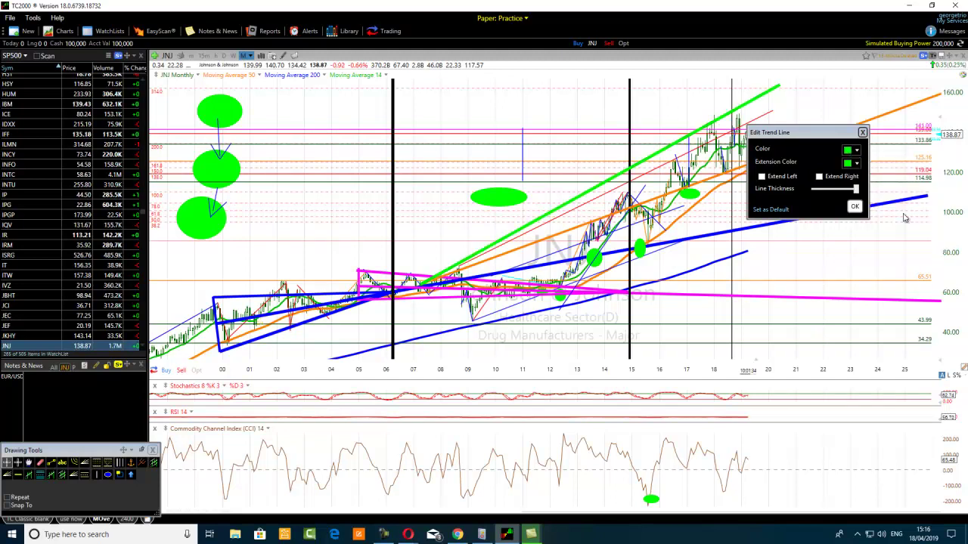
{"action": "left_click", "coordinate": [854, 207]}
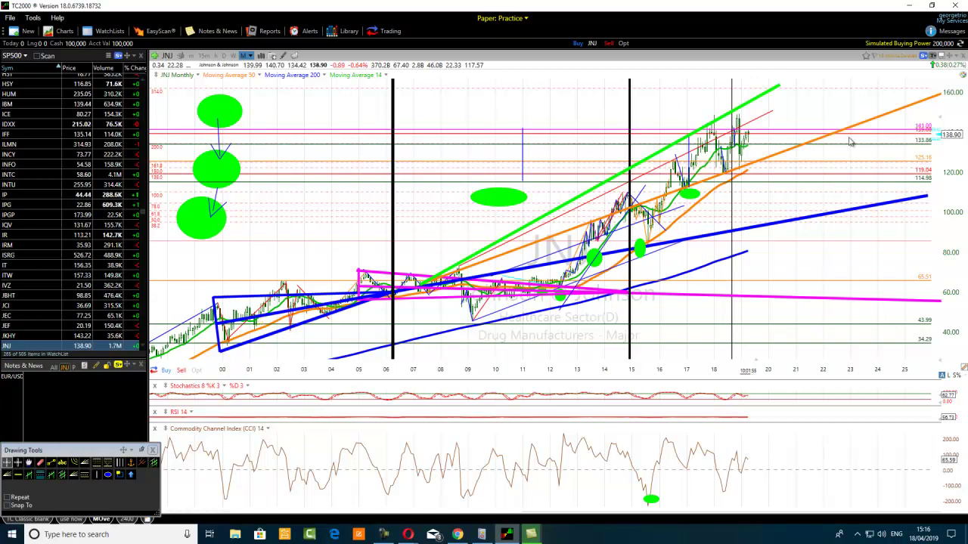
Examine JNJ's price swings between the thick green and orange trend lines over shorter and longer time spans.
{"action": "mouse_move", "coordinate": [739, 115]}
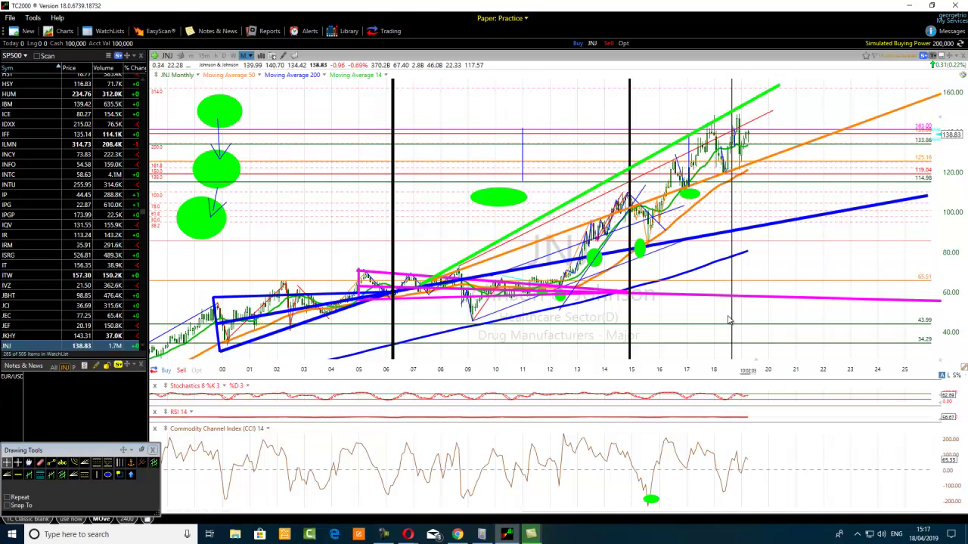
{"action": "scroll", "coordinate": [510, 330], "scroll_direction": "down", "scroll_amount": 5}
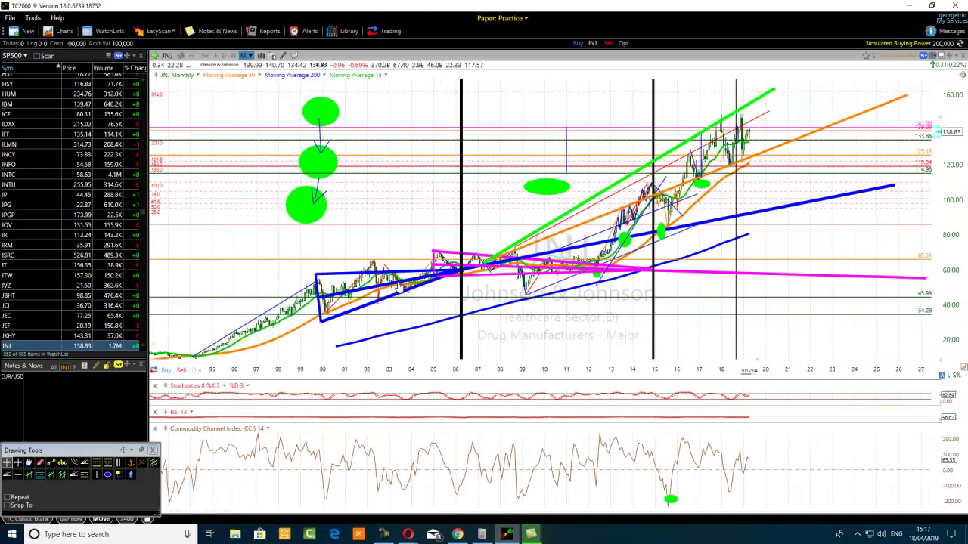
{"action": "scroll", "coordinate": [409, 349], "scroll_direction": "up", "scroll_amount": 5}
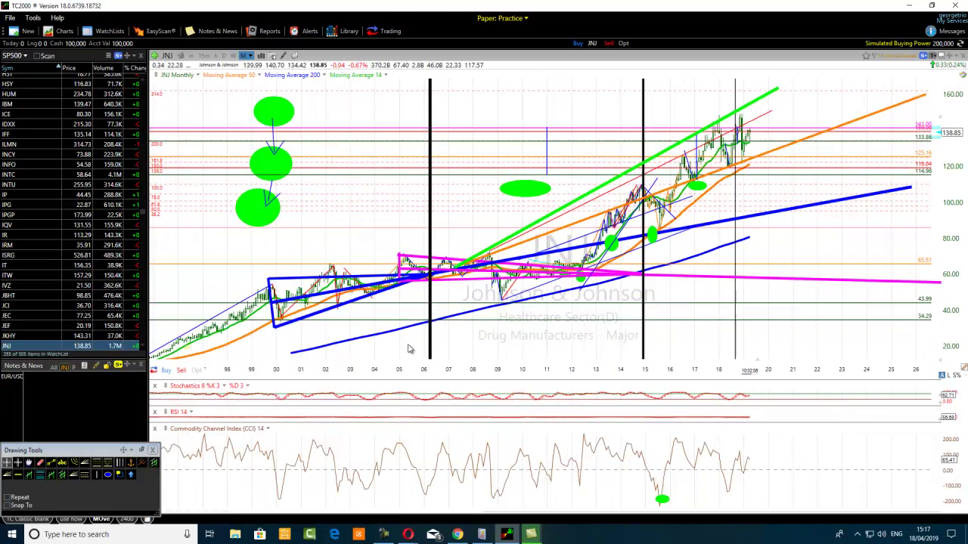
{"action": "scroll", "coordinate": [409, 348], "scroll_direction": "down", "scroll_amount": 5}
{"action": "scroll", "coordinate": [408, 349], "scroll_direction": "up", "scroll_amount": 5}
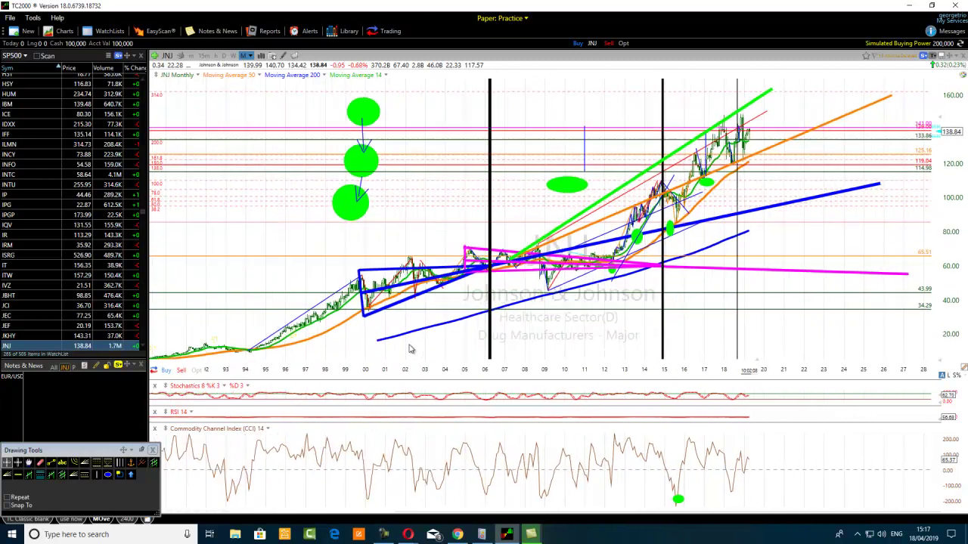
{"action": "scroll", "coordinate": [408, 348], "scroll_direction": "up", "scroll_amount": 1}
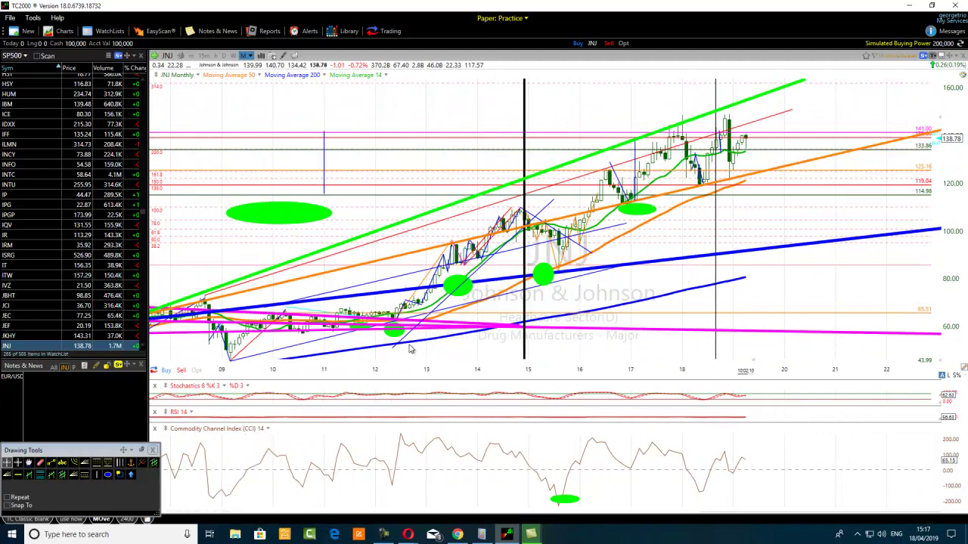
{"action": "scroll", "coordinate": [454, 342], "scroll_direction": "down", "scroll_amount": 3}
{"action": "scroll", "coordinate": [234, 479], "scroll_direction": "down", "scroll_amount": 1}
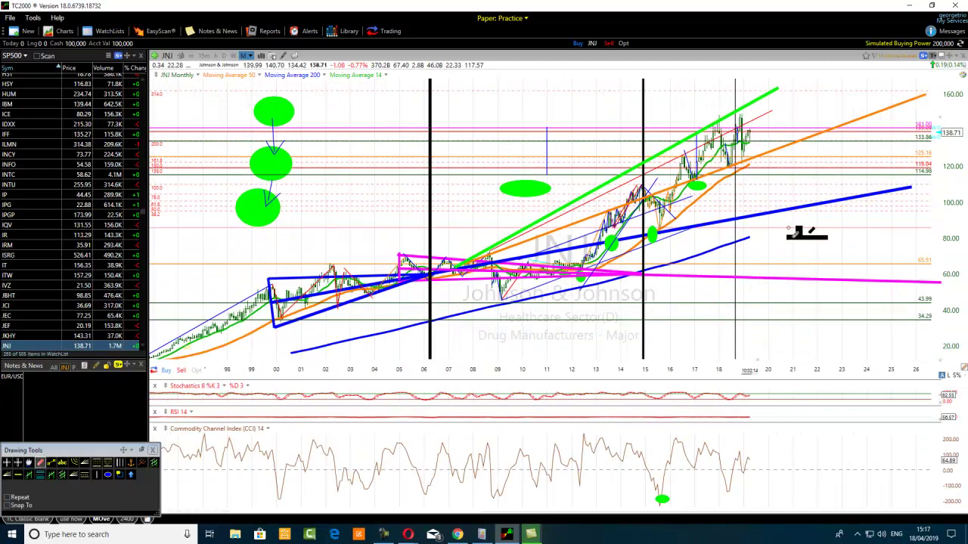
Delete the long thick blue, orange and green trend lines that rise from the middle of the price history.
{"action": "left_click", "coordinate": [807, 212]}
{"action": "key", "text": "Delete"}
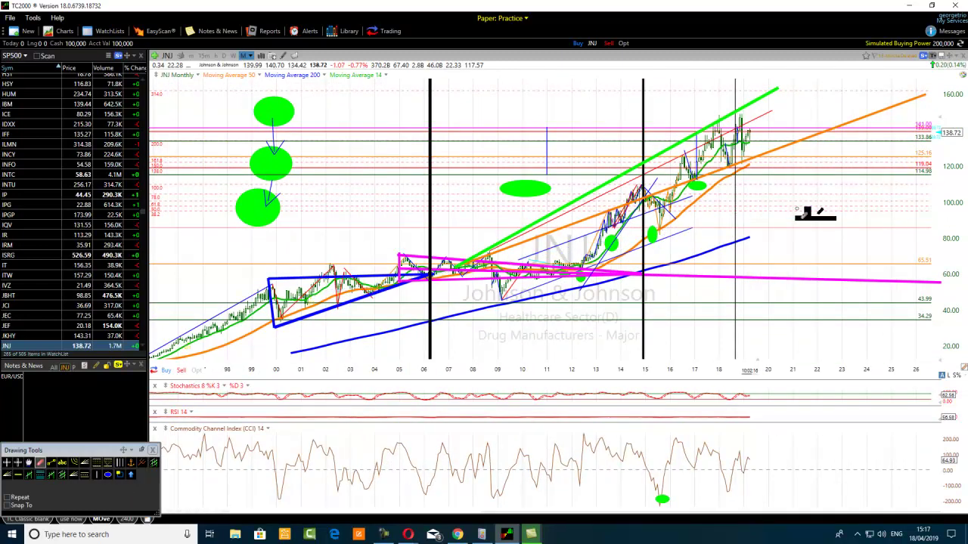
{"action": "left_click", "coordinate": [785, 148]}
{"action": "key", "text": "Delete"}
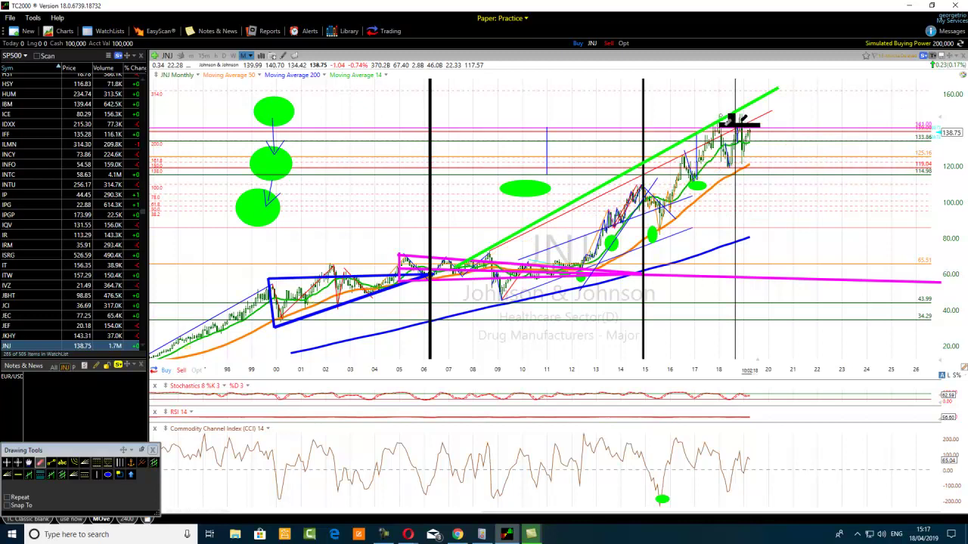
{"action": "left_click", "coordinate": [724, 117]}
{"action": "key", "text": "Delete"}
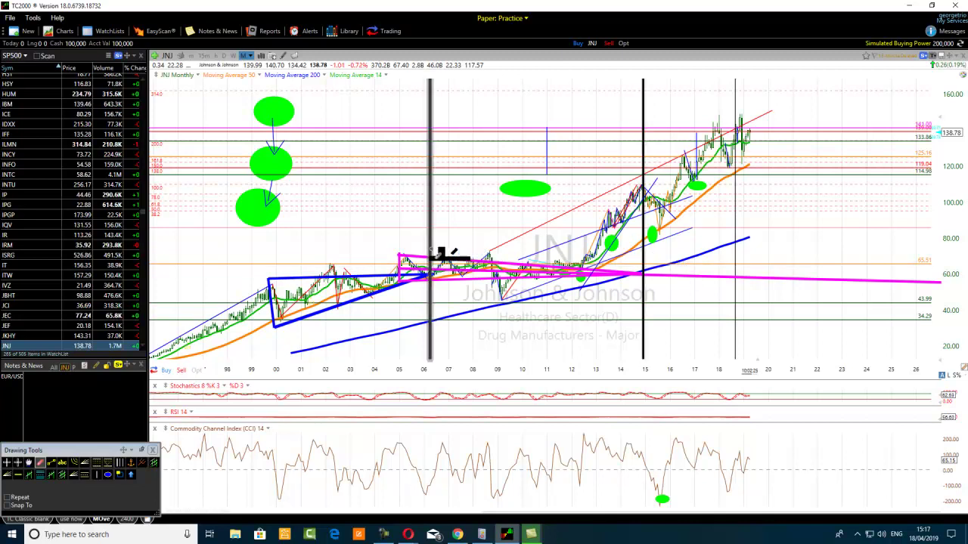
Draw two thin horizontal lines from the 2006 vertical line: one at about 90 to the late-2014 vertical, a shorter one at about 83 to 2011.
{"action": "left_click", "coordinate": [51, 462]}
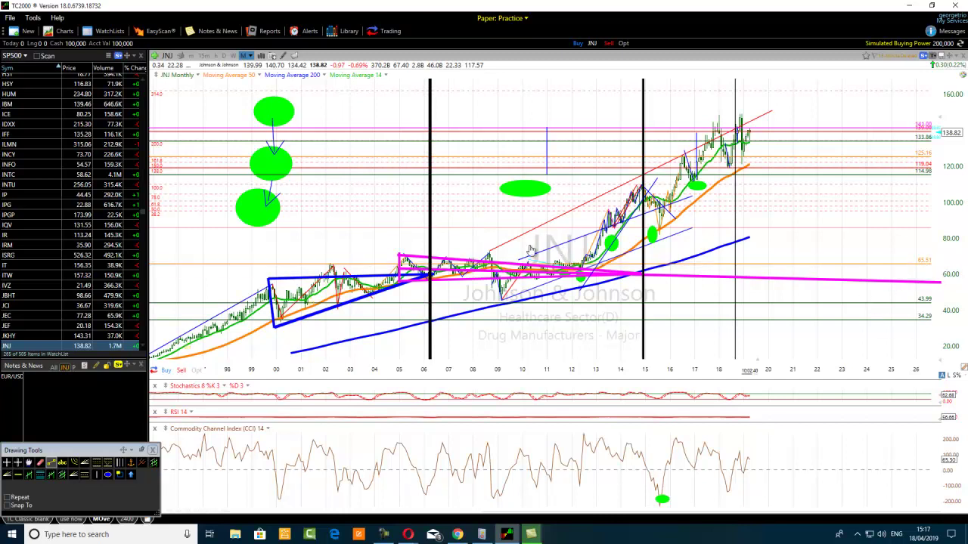
{"action": "left_click", "coordinate": [432, 228]}
{"action": "left_click_drag", "start_coordinate": [431, 228], "coordinate": [683, 224]}
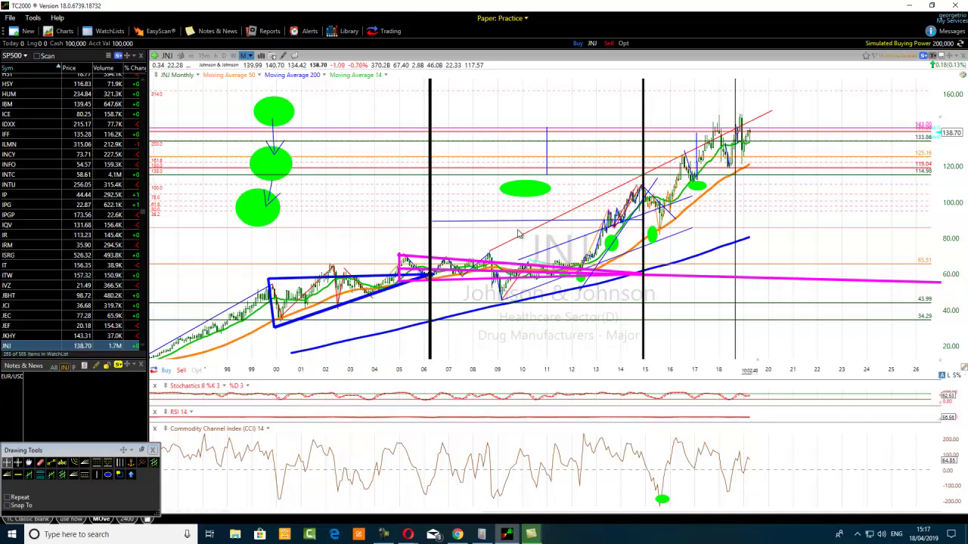
{"action": "left_click", "coordinate": [52, 463]}
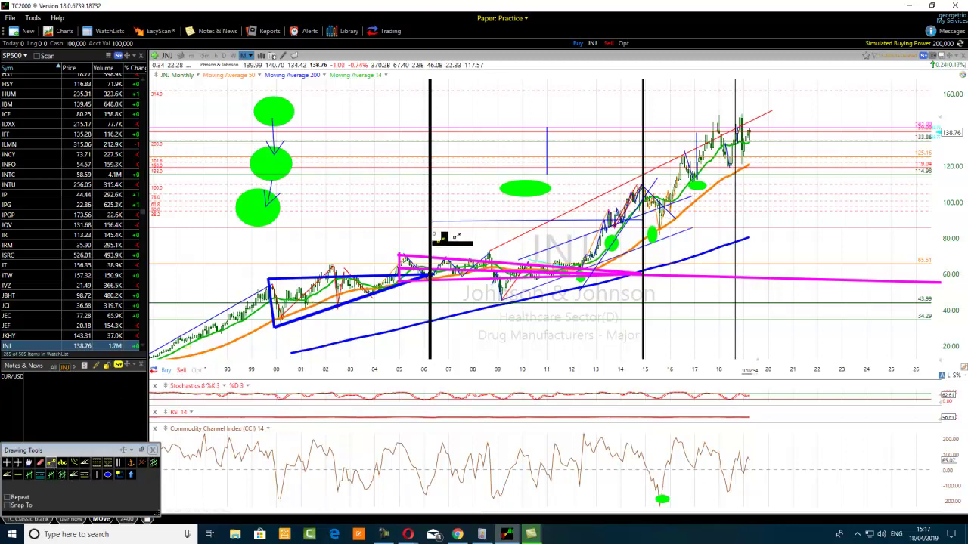
{"action": "mouse_move", "coordinate": [435, 231]}
{"action": "left_mouse_down"}
{"action": "mouse_move", "coordinate": [550, 233]}
{"action": "mouse_move", "coordinate": [547, 240]}
{"action": "left_mouse_up"}
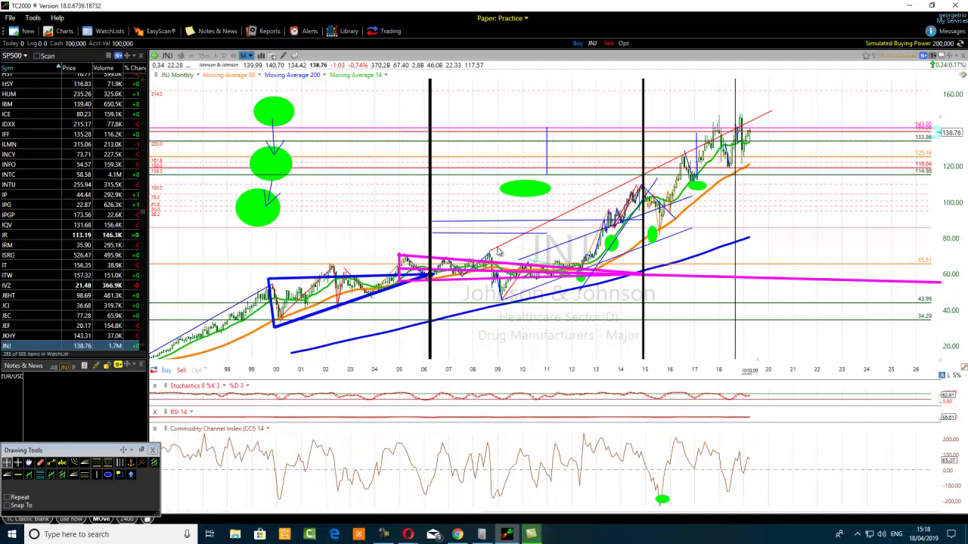
Move the longer thin horizontal line to start at the late-2014 vertical line, and place a vertical line at its far end in August 2023.
{"action": "mouse_move", "coordinate": [442, 237]}
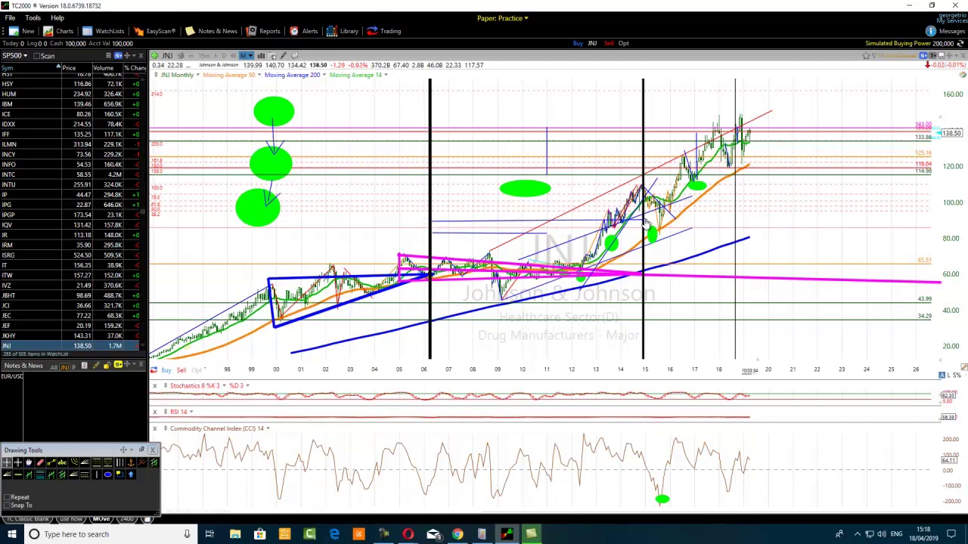
{"action": "right_click", "coordinate": [529, 223]}
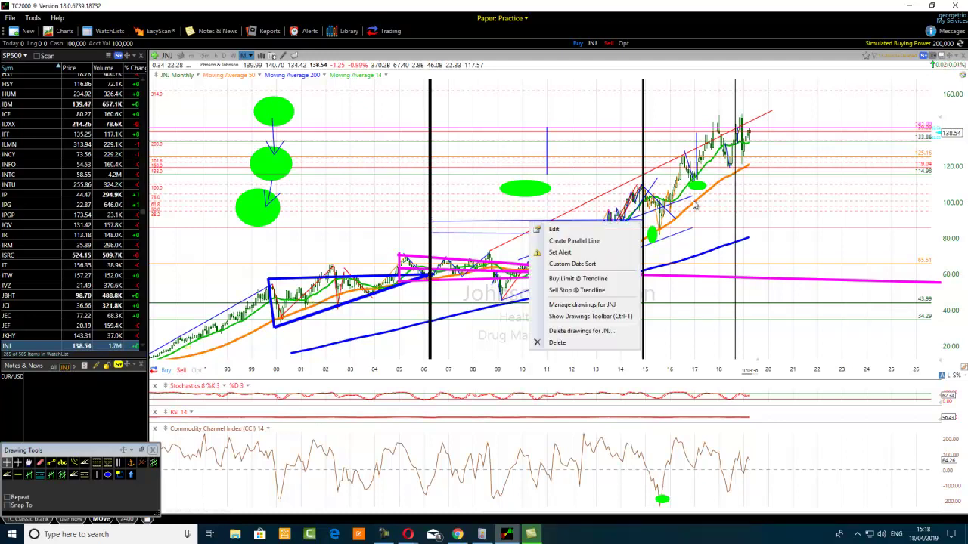
{"action": "left_click", "coordinate": [534, 198]}
{"action": "right_click", "coordinate": [512, 224]}
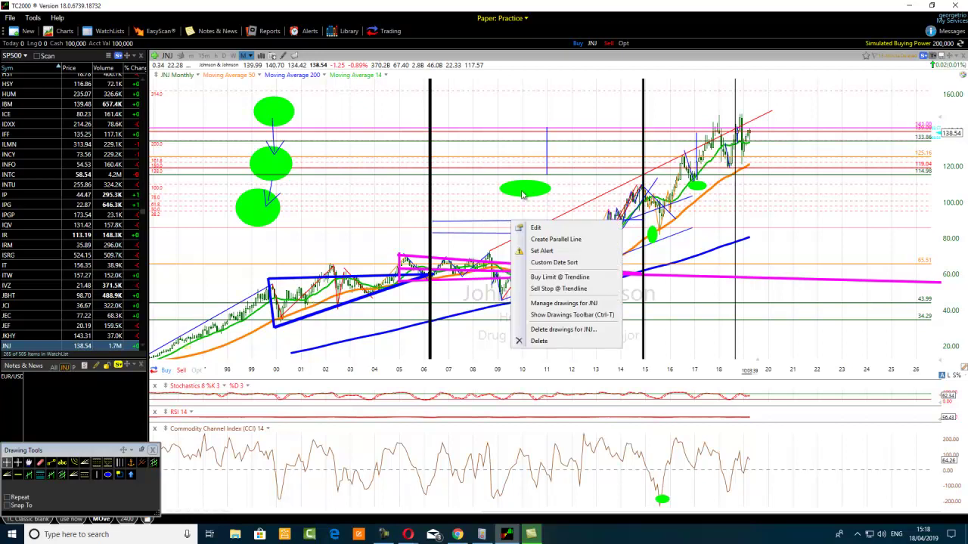
{"action": "left_click", "coordinate": [491, 217]}
{"action": "right_click", "coordinate": [492, 224]}
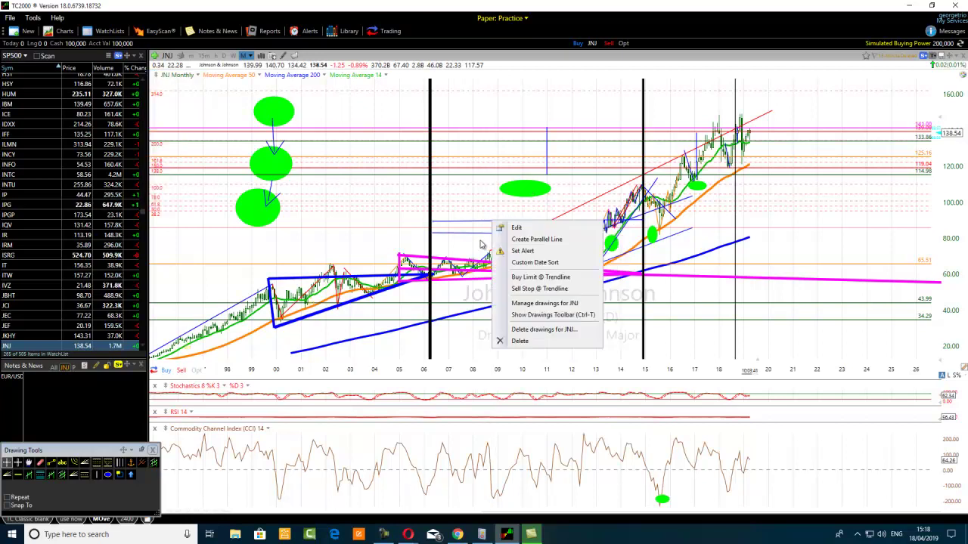
{"action": "left_click", "coordinate": [488, 227]}
{"action": "left_click_drag", "start_coordinate": [449, 222], "coordinate": [666, 208]}
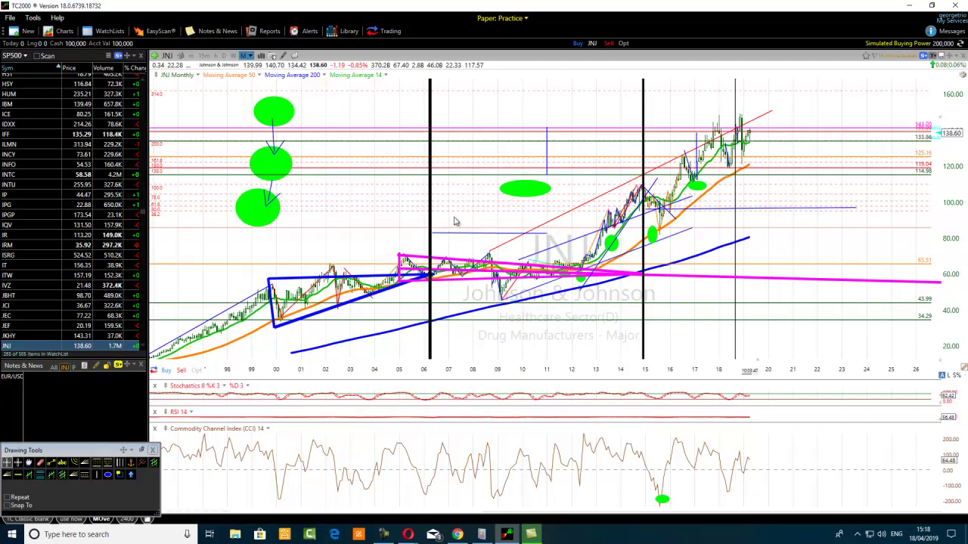
{"action": "left_click", "coordinate": [98, 478]}
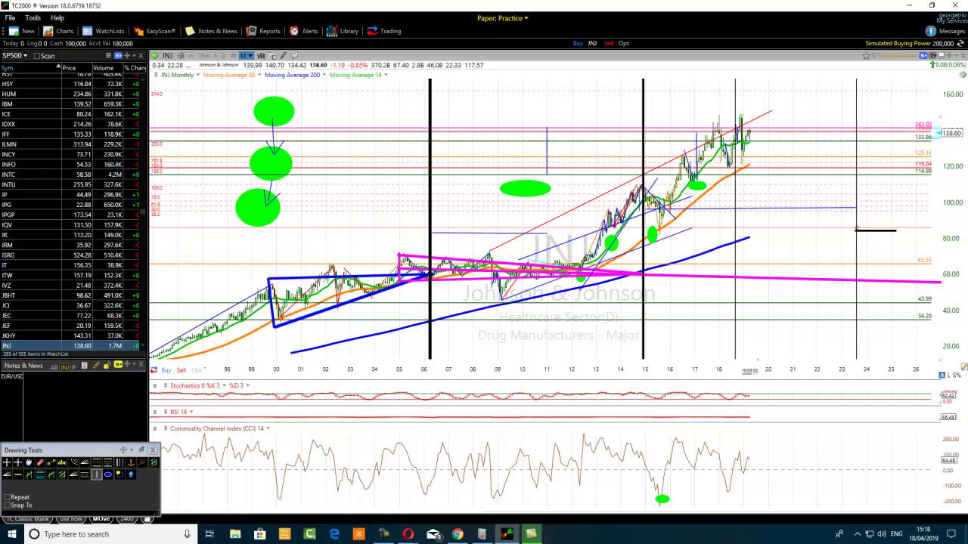
{"action": "left_click", "coordinate": [857, 228]}
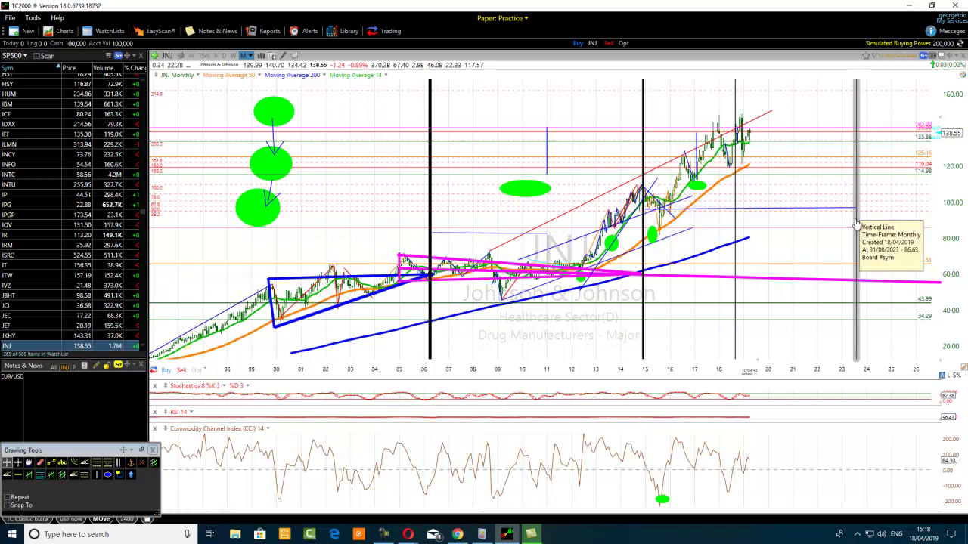
Thicken the August 2023 vertical line to match the thick black verticals in 2006 and late 2014.
{"action": "right_click", "coordinate": [857, 220]}
{"action": "left_click", "coordinate": [880, 226]}
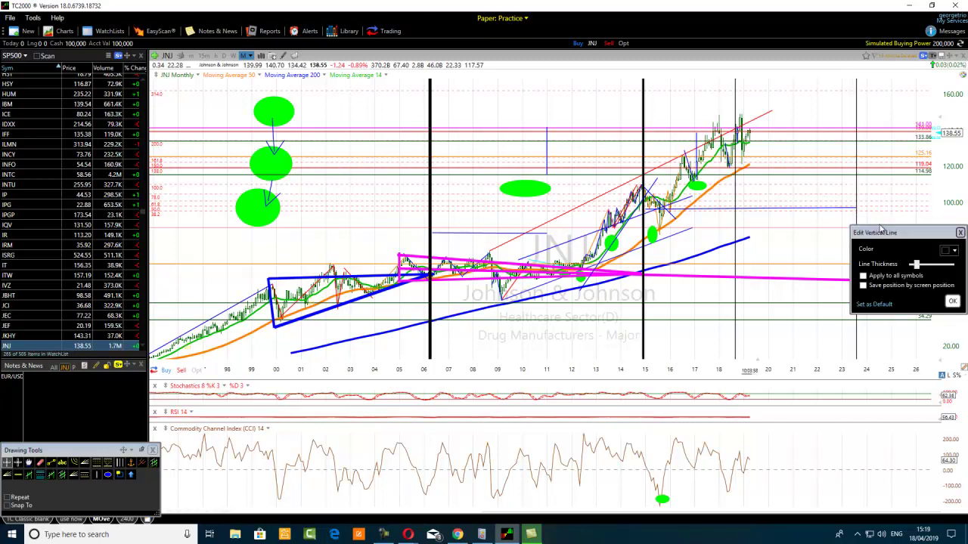
{"action": "left_click_drag", "start_coordinate": [914, 262], "coordinate": [942, 264]}
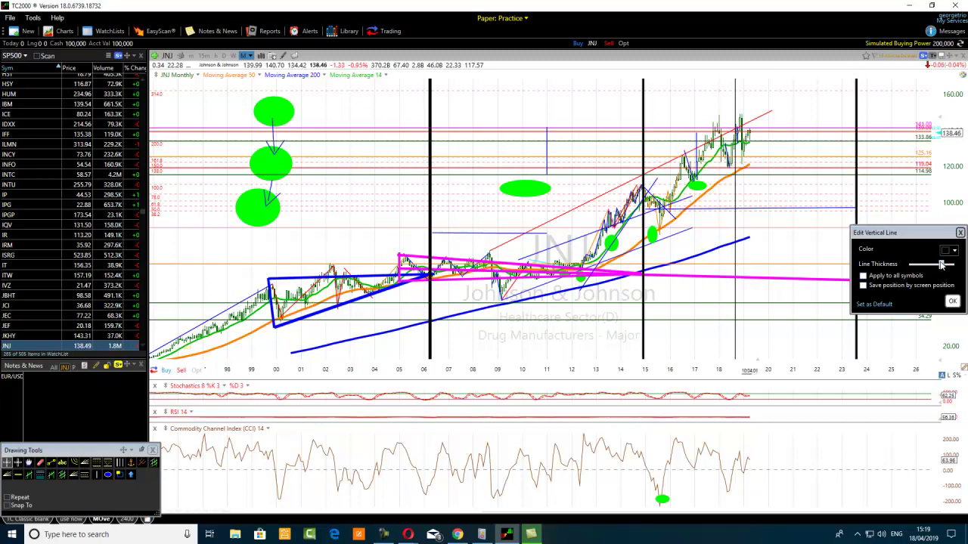
{"action": "left_click", "coordinate": [952, 301]}
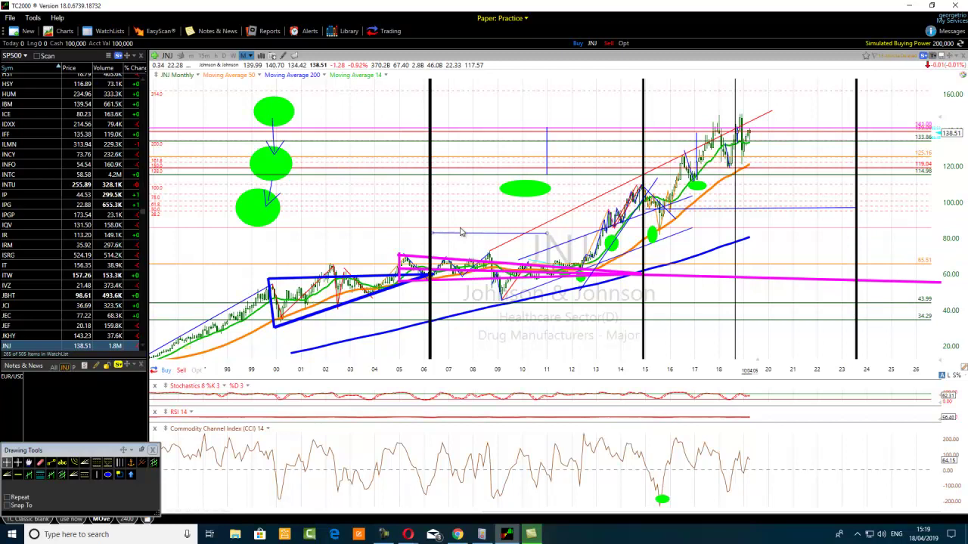
Move the shorter thin horizontal line to start at the late-2014 vertical at about 76, and place a vertical line at its far end in 2019.
{"action": "left_click_drag", "start_coordinate": [456, 239], "coordinate": [669, 251]}
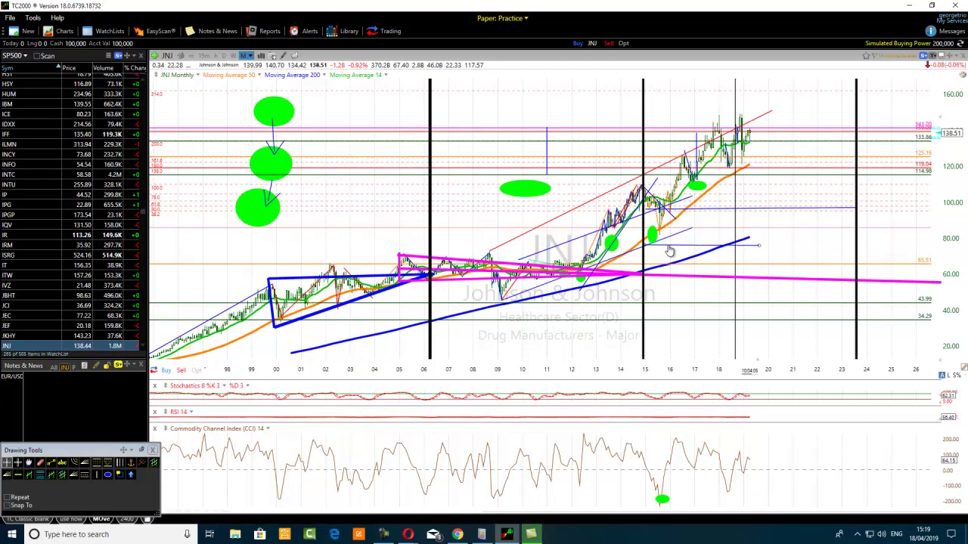
{"action": "left_click", "coordinate": [94, 473]}
{"action": "left_click", "coordinate": [759, 242]}
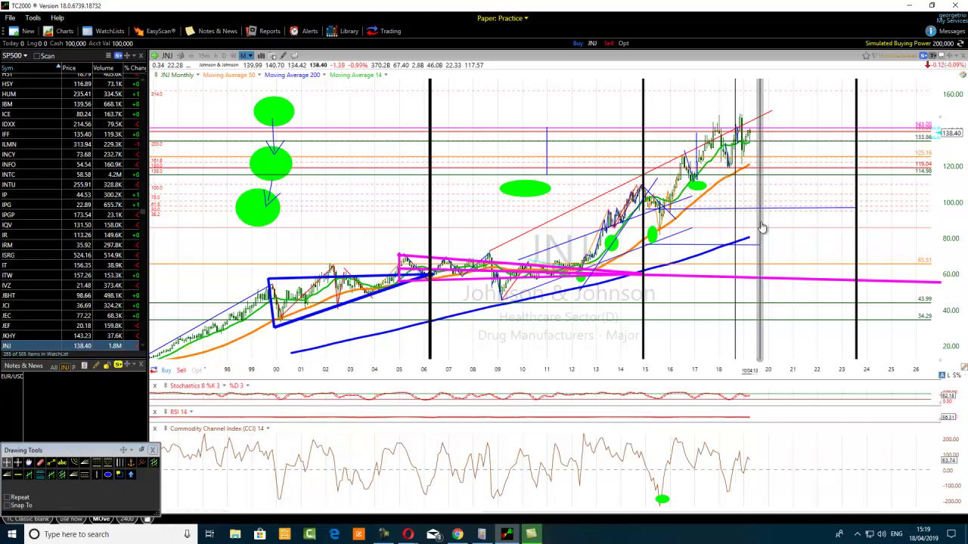
Thicken the new 2019 vertical line to match the other thick black cycle lines.
{"action": "right_click", "coordinate": [762, 226]}
{"action": "left_click", "coordinate": [791, 234]}
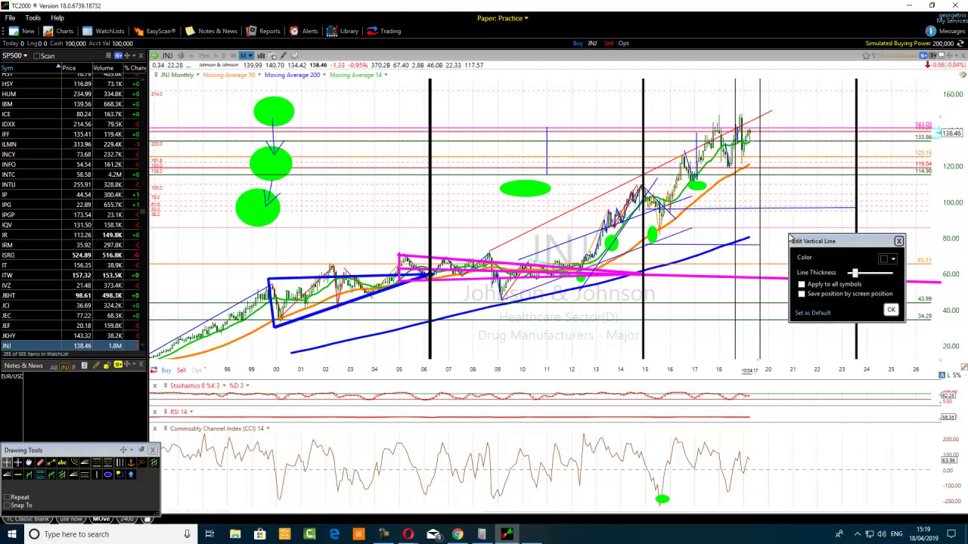
{"action": "left_click_drag", "start_coordinate": [863, 279], "coordinate": [882, 277]}
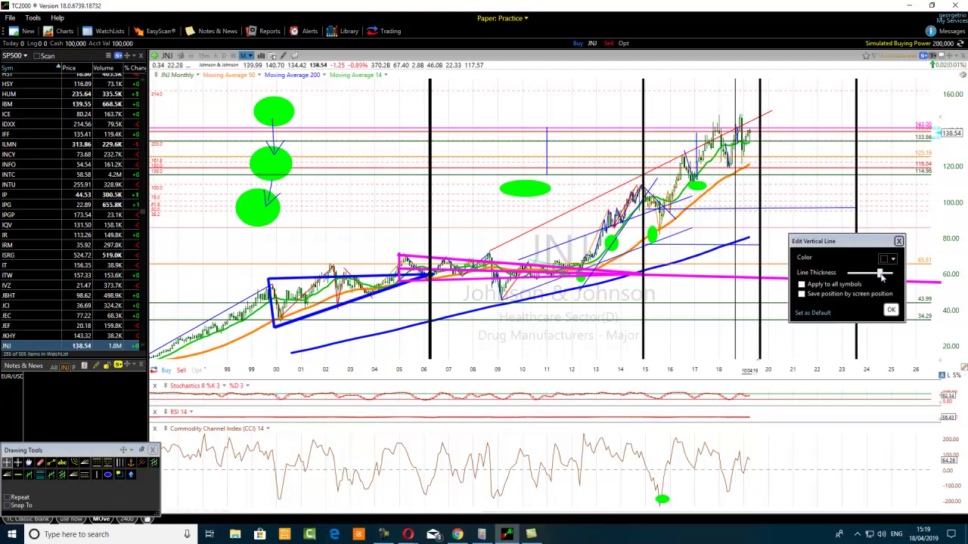
{"action": "left_click", "coordinate": [891, 310]}
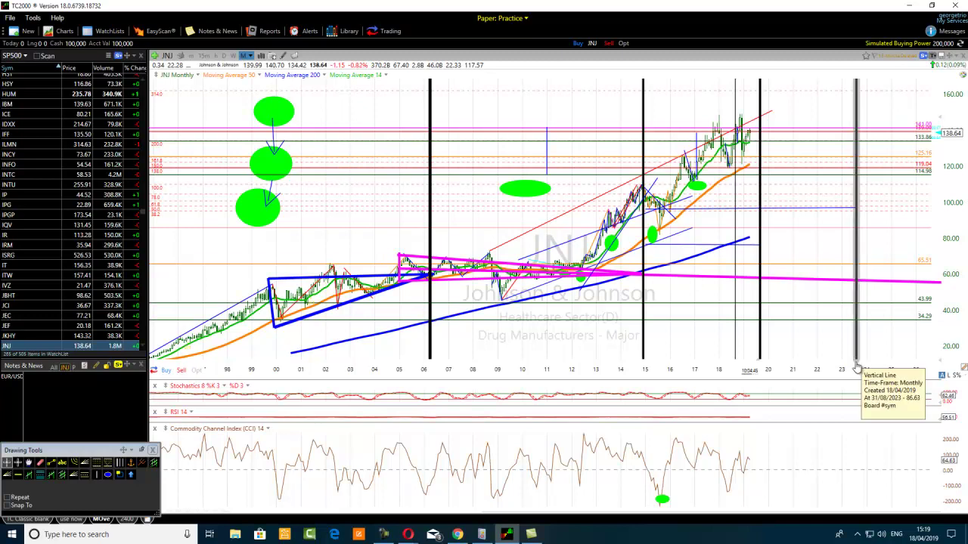
Move the longer thin horizontal line to start at the August 2023 vertical line, at a price of about 94.
{"action": "left_click_drag", "start_coordinate": [707, 214], "coordinate": [921, 218]}
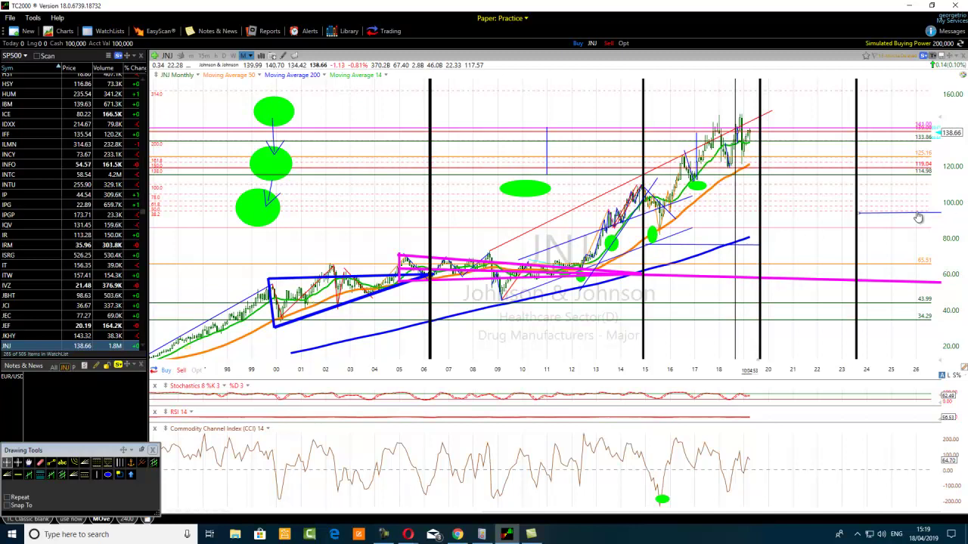
{"action": "mouse_move", "coordinate": [916, 218]}
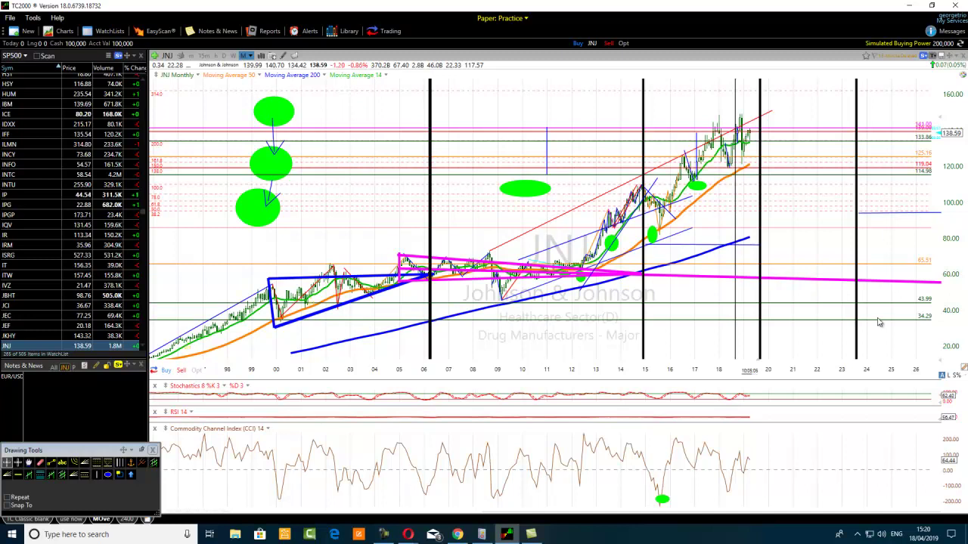
{"action": "mouse_move", "coordinate": [509, 535]}
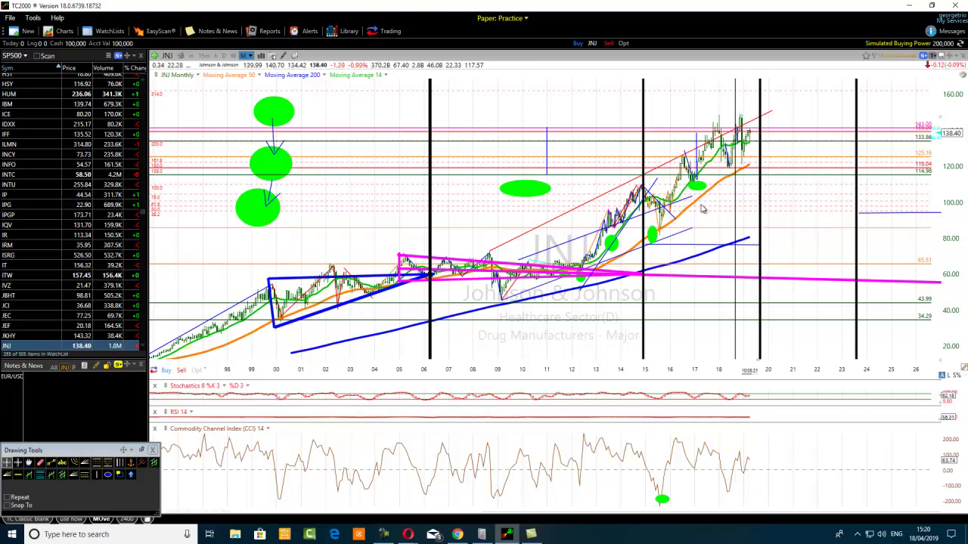
Examine JNJ's price action around the thick vertical cycle lines over shorter and longer time spans.
{"action": "scroll", "coordinate": [688, 215], "scroll_direction": "up", "scroll_amount": 4}
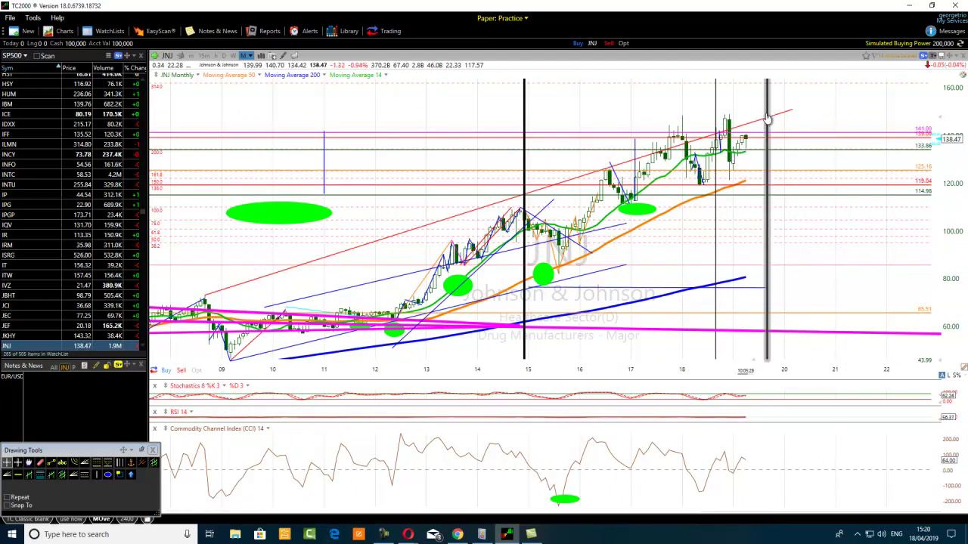
{"action": "scroll", "coordinate": [688, 294], "scroll_direction": "down", "scroll_amount": 2}
{"action": "scroll", "coordinate": [688, 294], "scroll_direction": "down", "scroll_amount": 2}
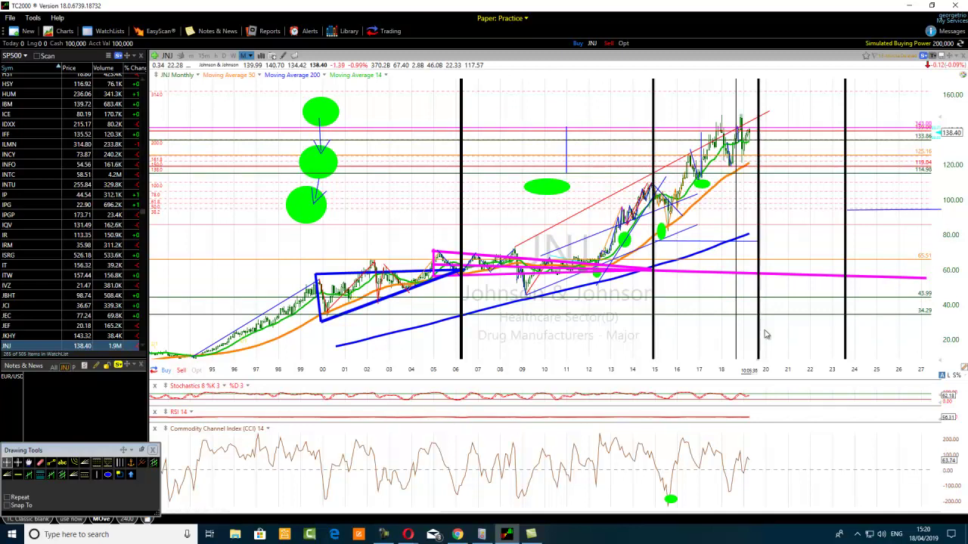
{"action": "scroll", "coordinate": [693, 406], "scroll_direction": "up", "scroll_amount": 1}
{"action": "scroll", "coordinate": [693, 406], "scroll_direction": "up", "scroll_amount": 1}
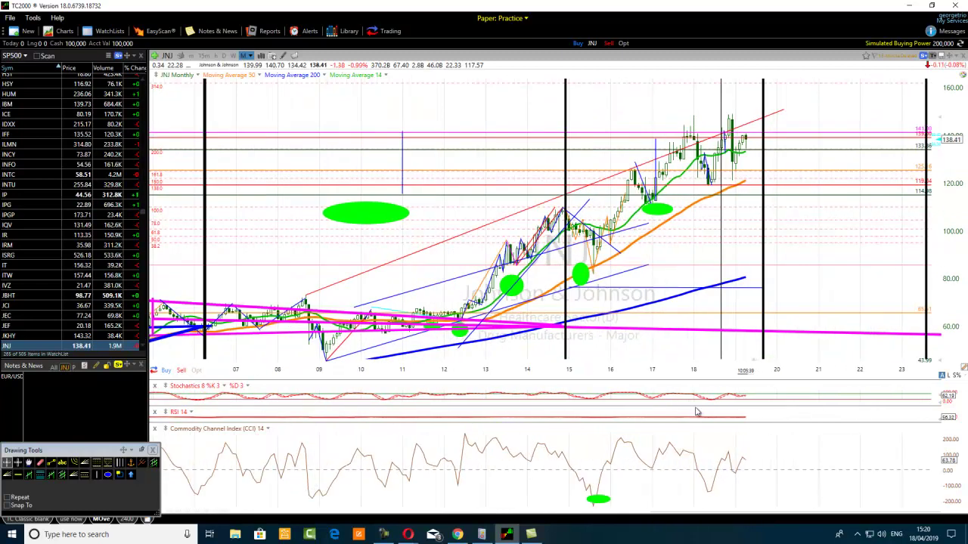
{"action": "left_click_drag", "start_coordinate": [777, 280], "coordinate": [764, 288]}
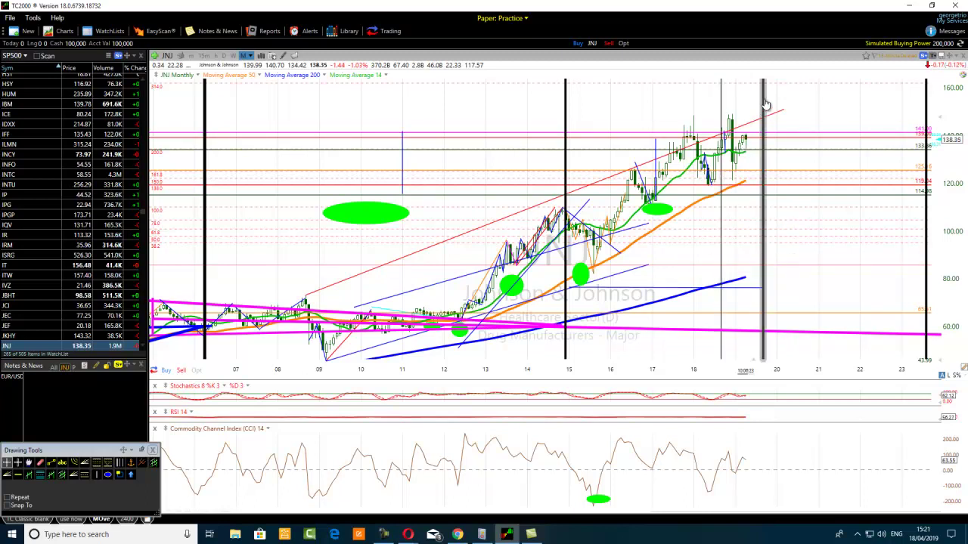
{"action": "scroll", "coordinate": [667, 236], "scroll_direction": "down", "scroll_amount": 2}
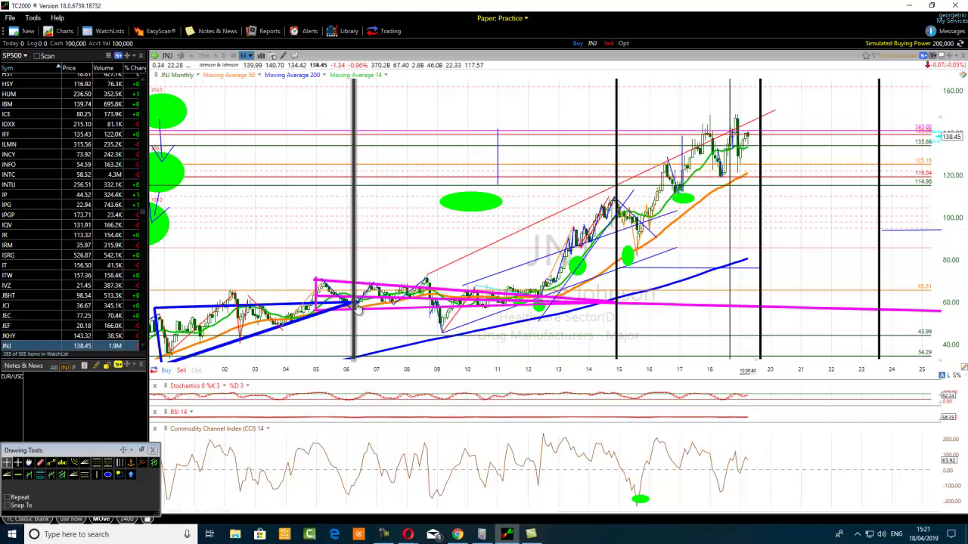
{"action": "scroll", "coordinate": [363, 321], "scroll_direction": "down", "scroll_amount": 2}
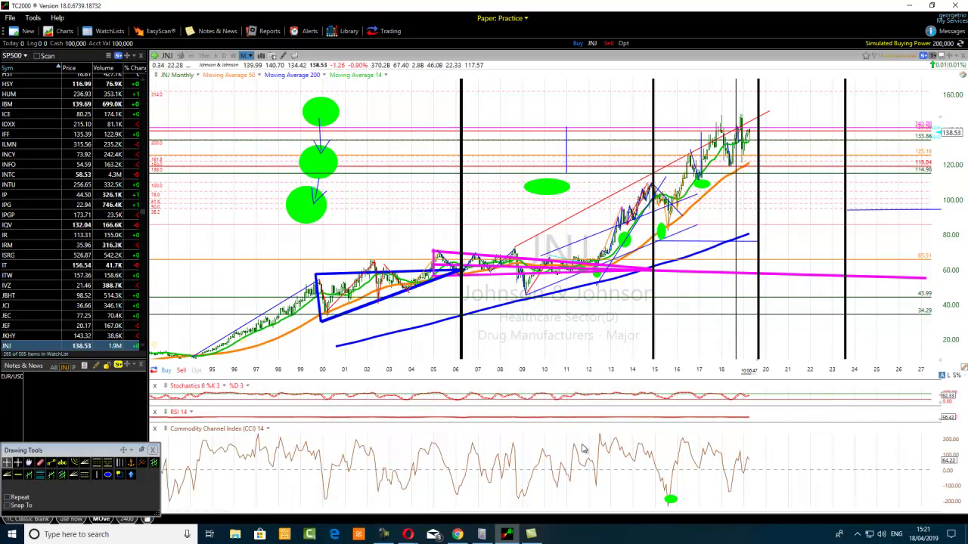
{"action": "scroll", "coordinate": [582, 449], "scroll_direction": "down", "scroll_amount": 2}
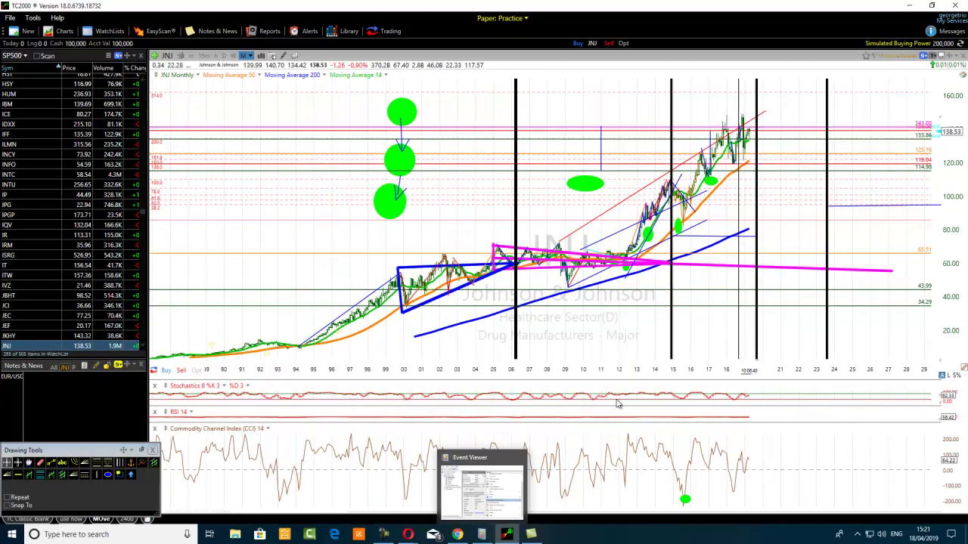
{"action": "left_click", "coordinate": [384, 535]}
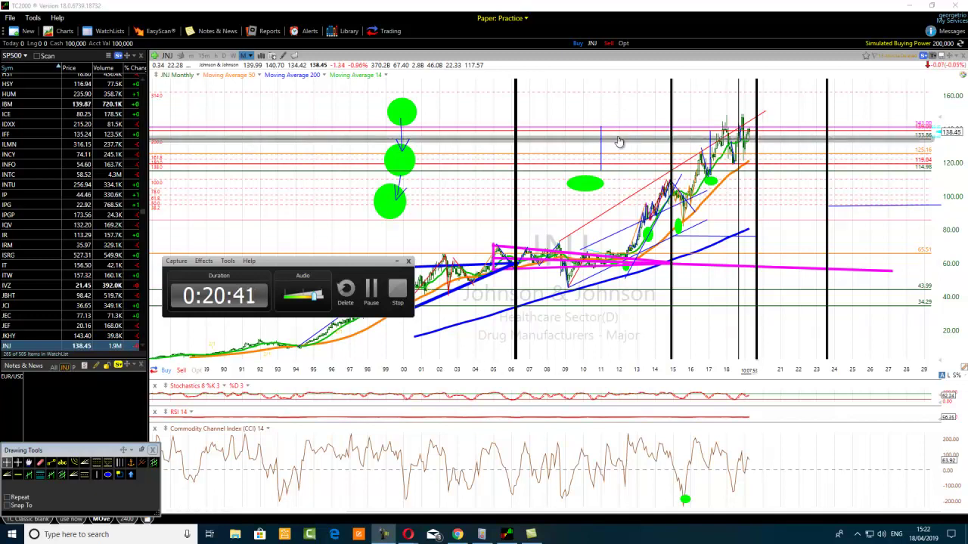
{"action": "scroll", "coordinate": [615, 151], "scroll_direction": "down", "scroll_amount": 2}
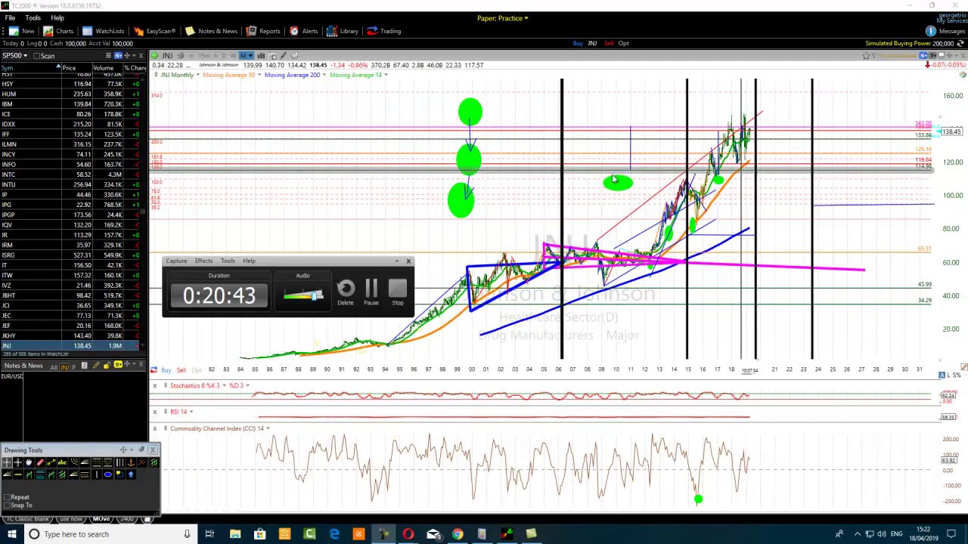
{"action": "scroll", "coordinate": [611, 202], "scroll_direction": "up", "scroll_amount": 2}
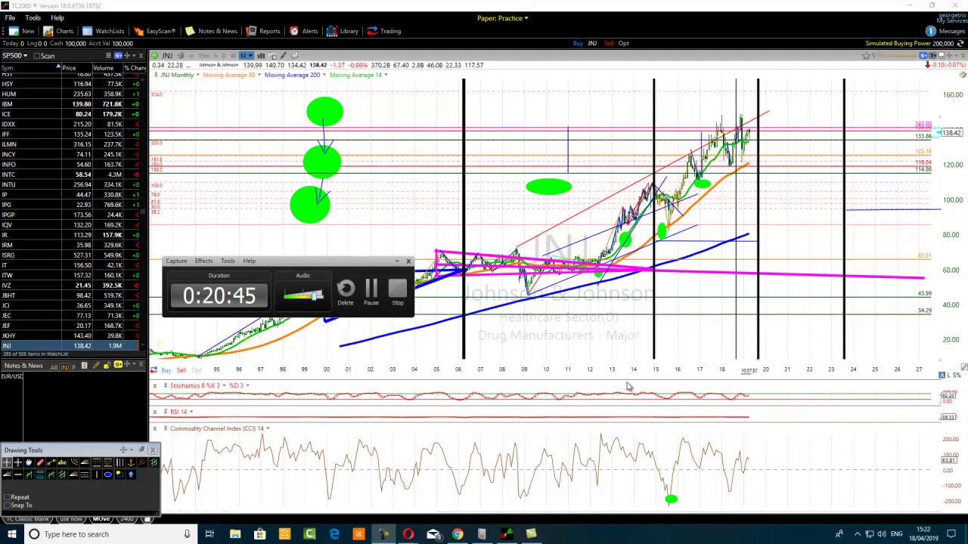